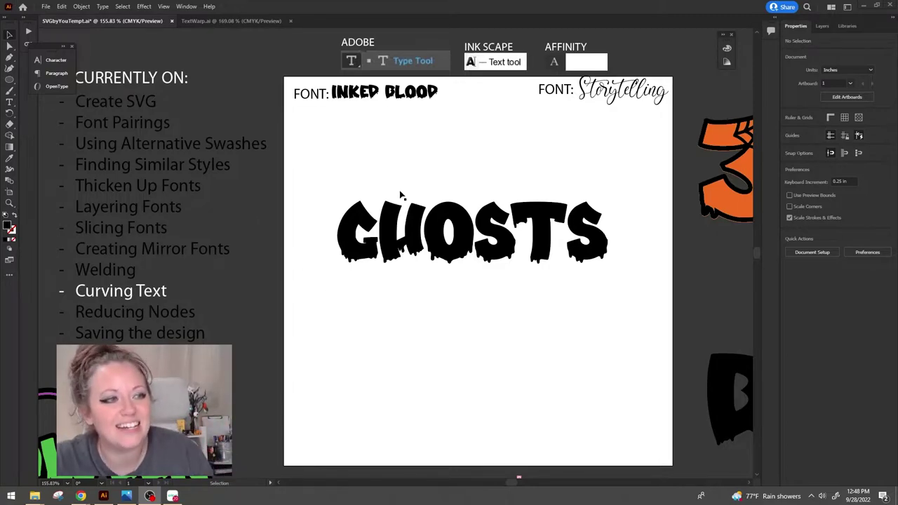
Step: Apply an Arc warp to the GHOSTS text, reducing the bend and making it horizontal
click(412, 211)
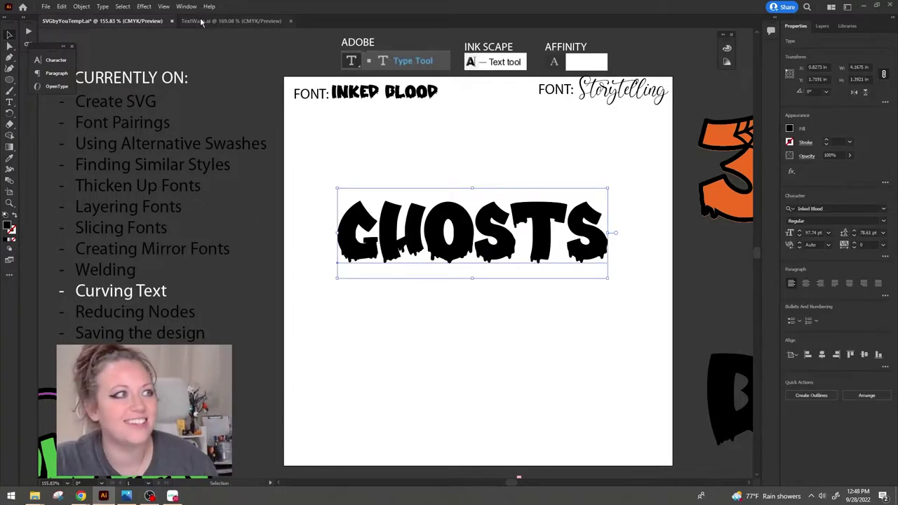
click(144, 6)
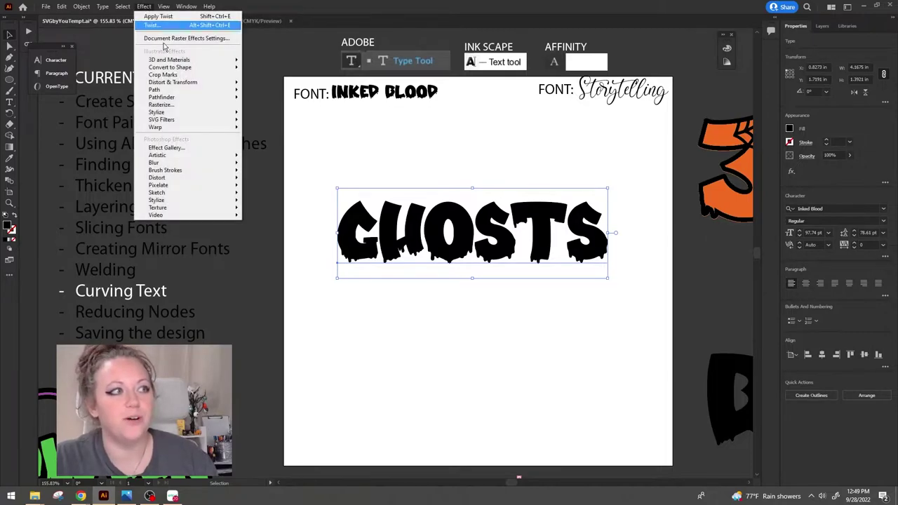
mouse_move(200, 130)
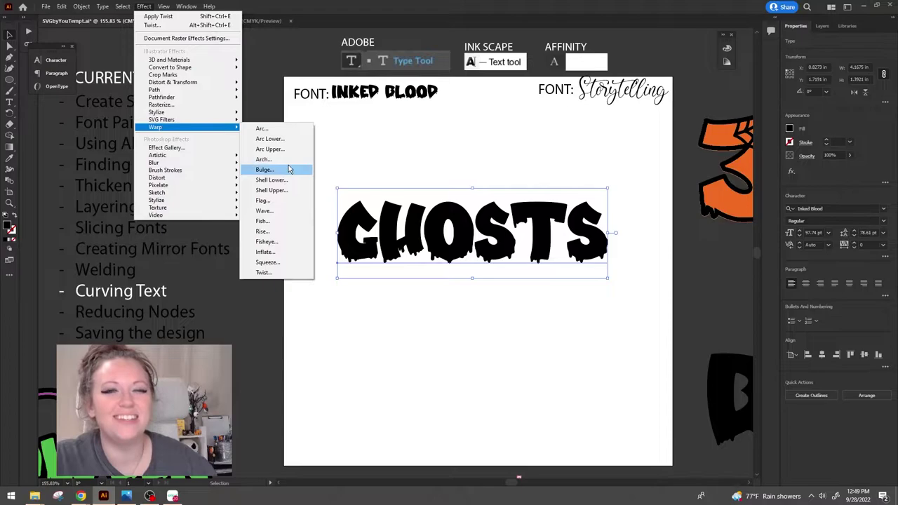
click(284, 129)
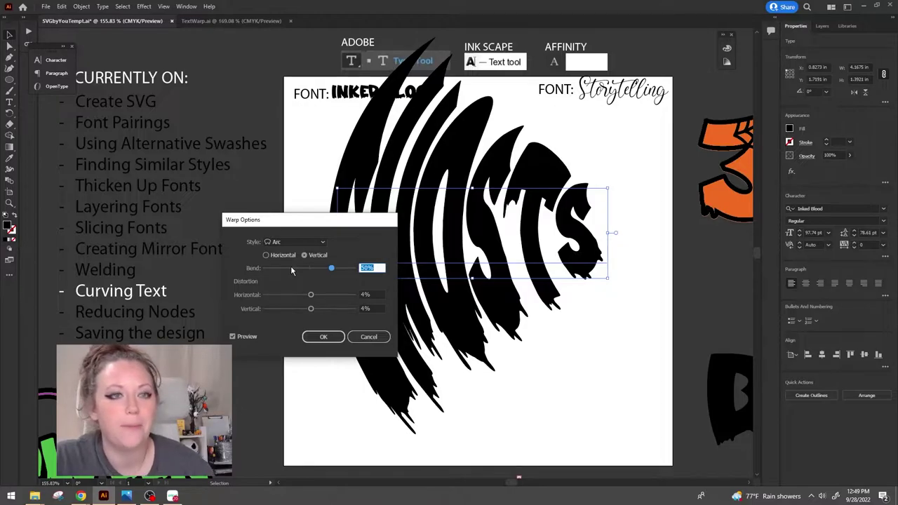
drag(292, 270, 284, 298)
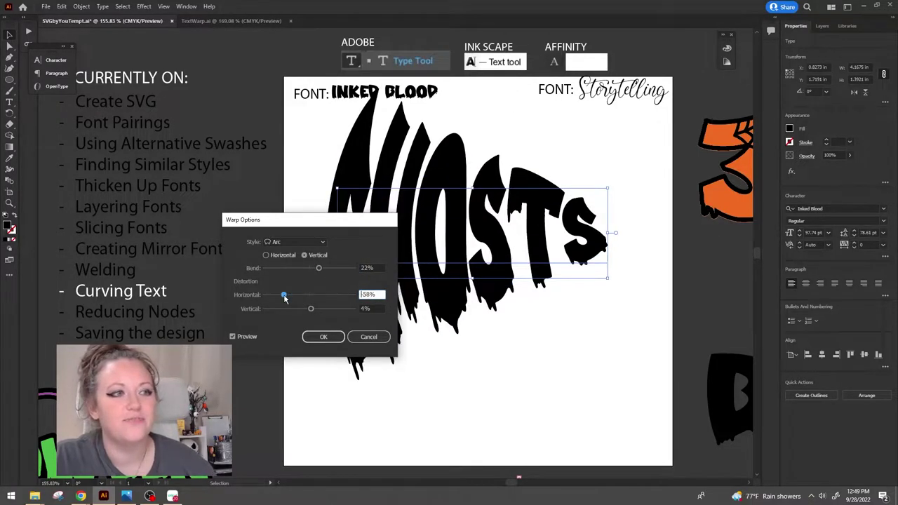
click(284, 257)
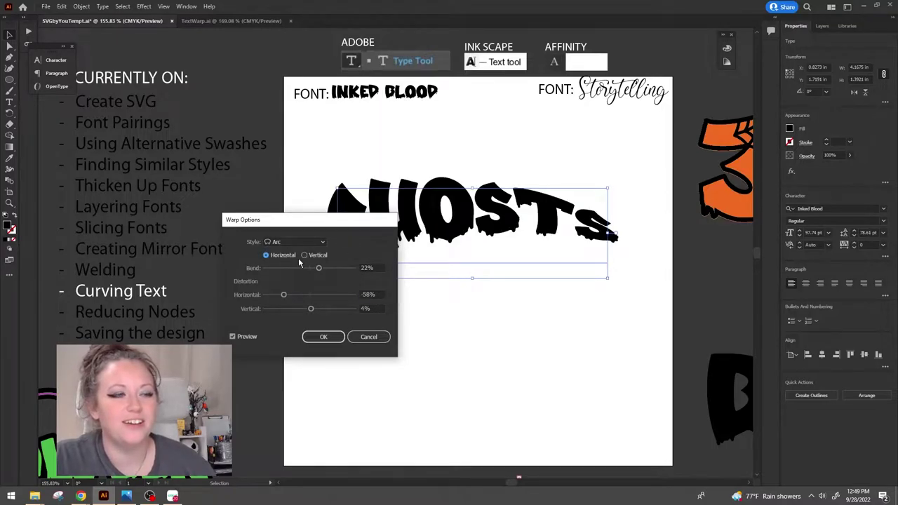
Step: Try the Shell Lower, Flag and Fish warp styles, then settle on Inflate
click(311, 242)
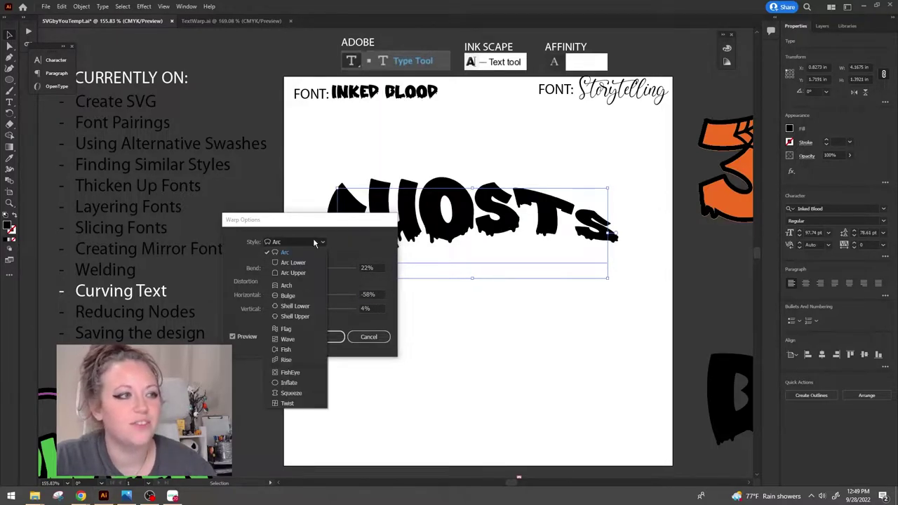
click(295, 306)
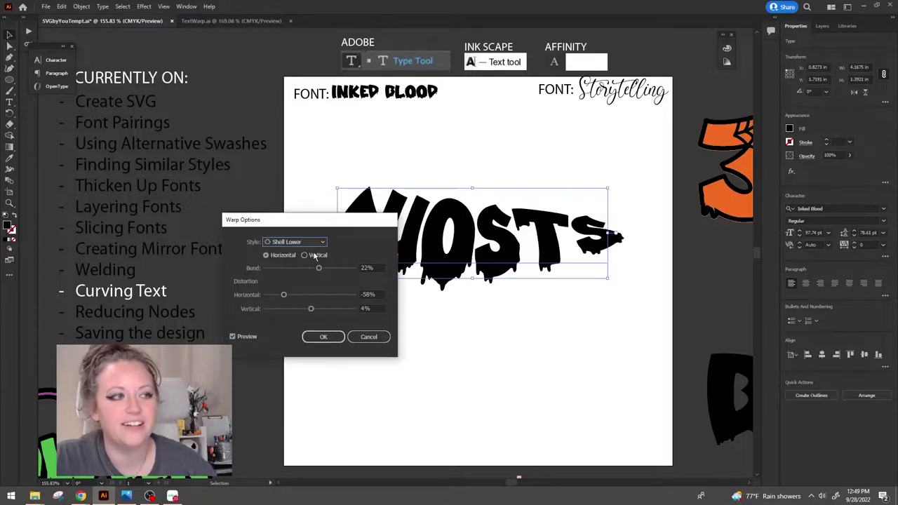
click(319, 243)
click(287, 328)
click(313, 243)
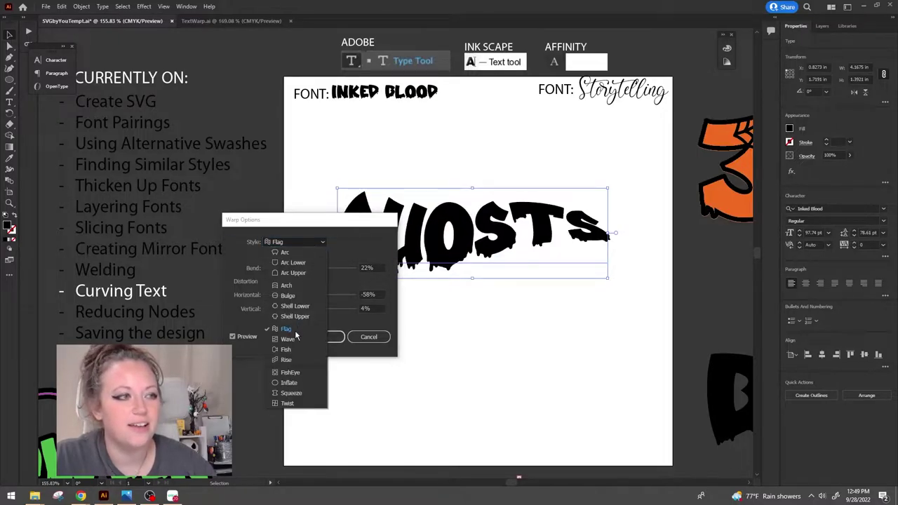
click(299, 349)
click(311, 242)
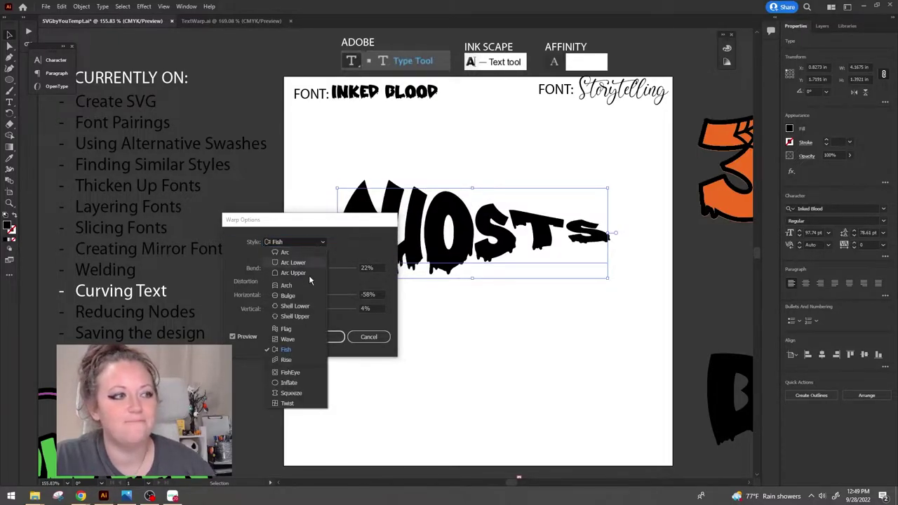
click(298, 381)
key(Return)
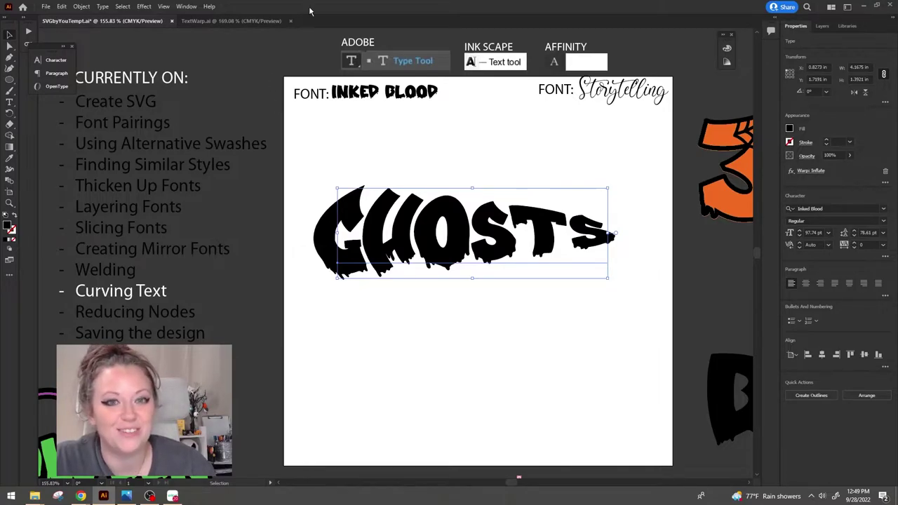
Step: Switch to TextWarp.ai and move the top GHOSTS of the right stack upward
key(ctrl+Tab)
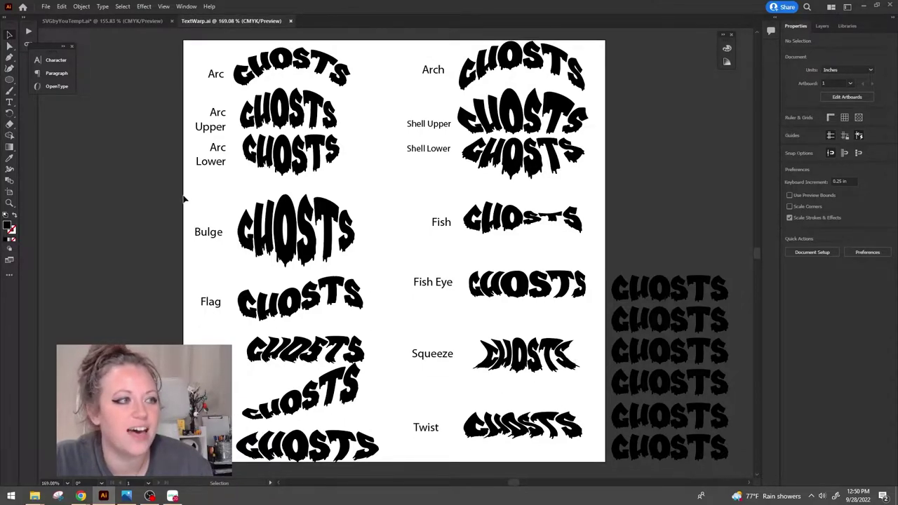
drag(670, 288, 673, 198)
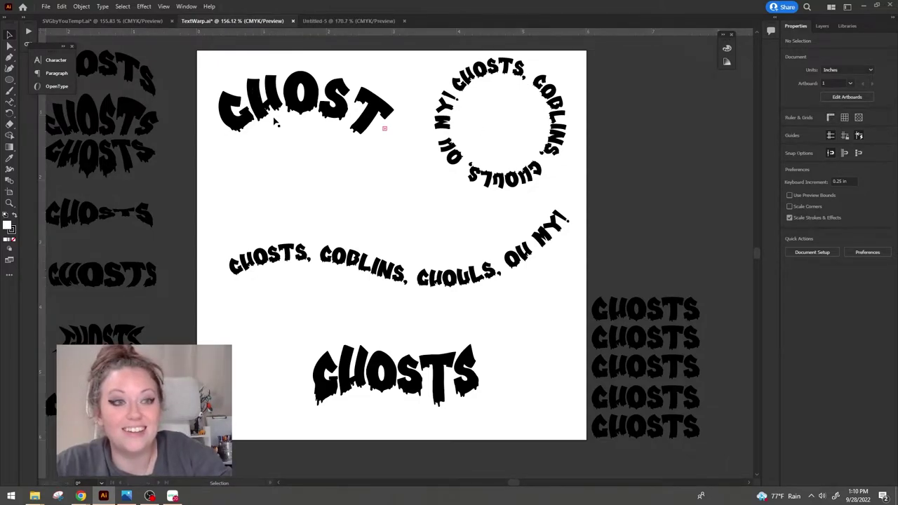
Step: On Untitled-5, draw a large circle with the Ellipse Tool and shift it up-left
click(351, 21)
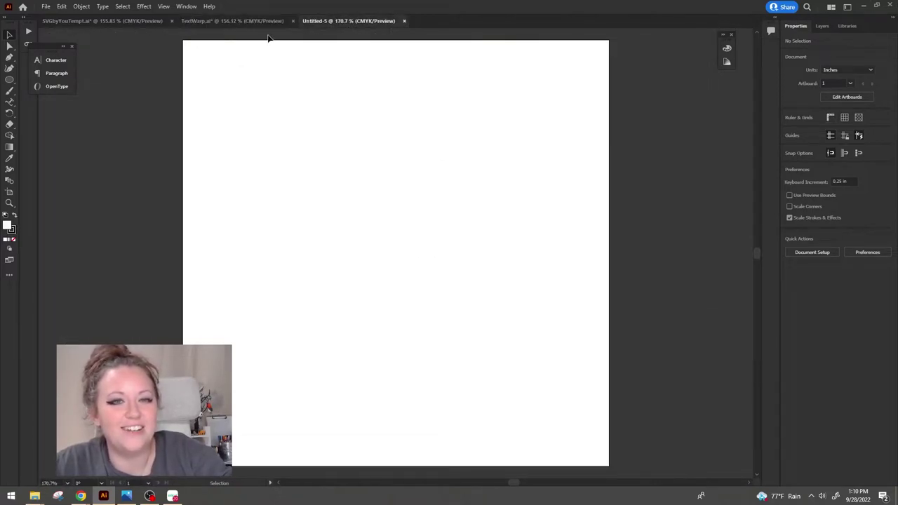
click(11, 81)
drag(10, 81, 49, 93)
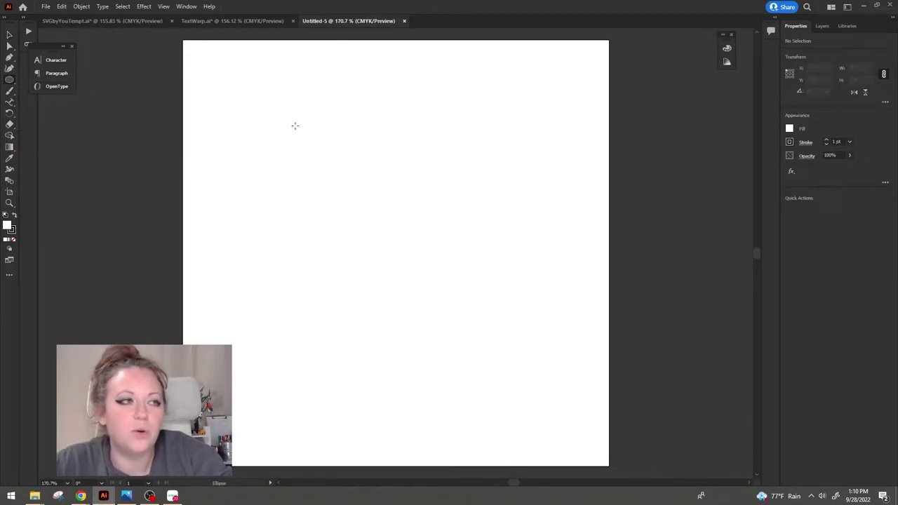
drag(288, 123, 549, 384)
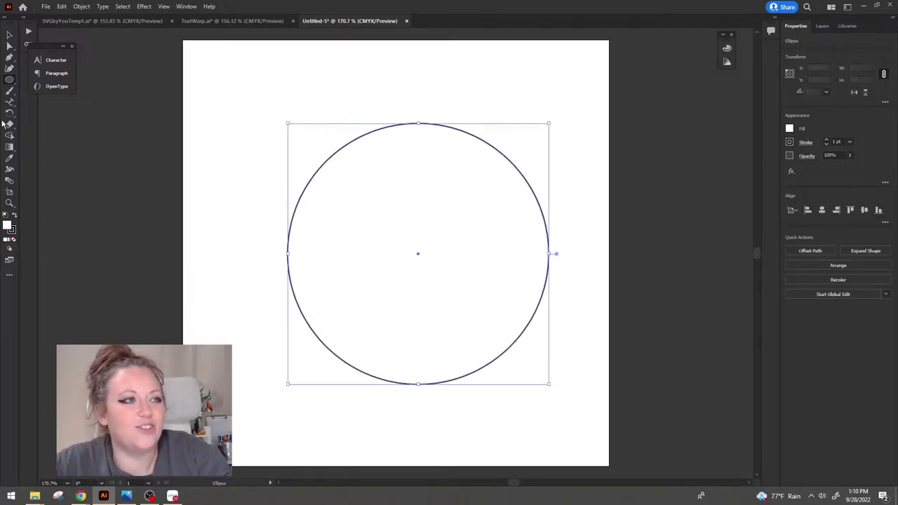
click(9, 35)
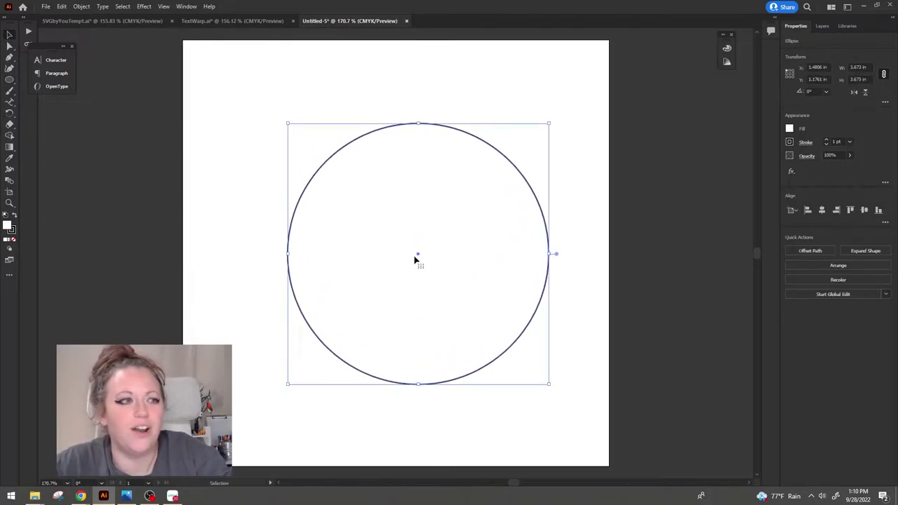
drag(414, 261, 396, 237)
click(477, 381)
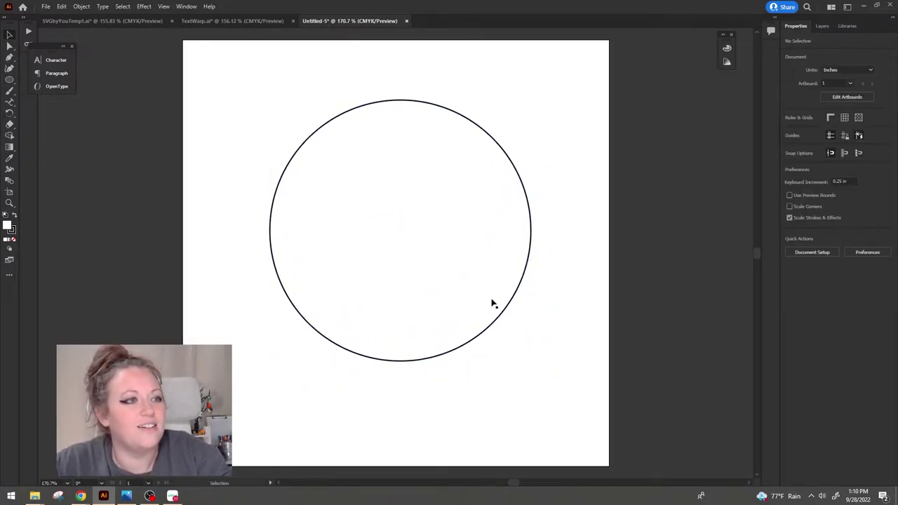
click(11, 104)
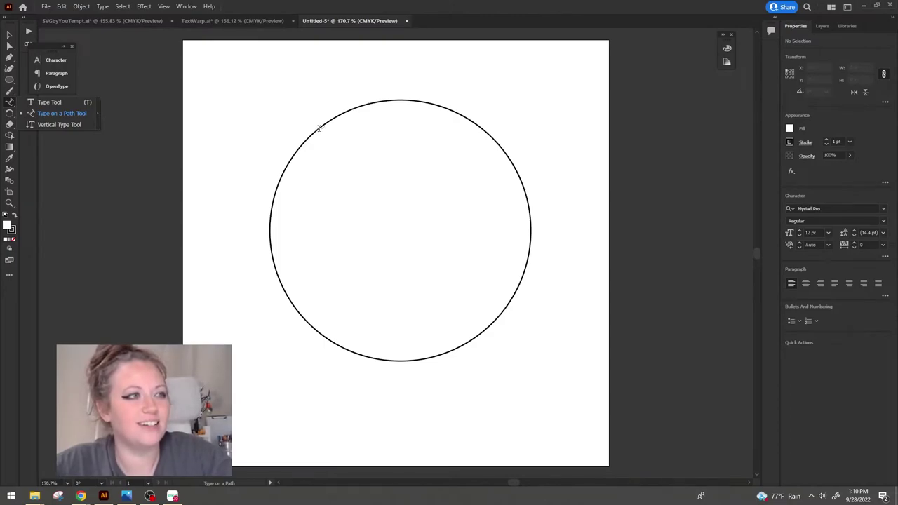
Step: Replace the placeholder on the circle with 'Ghost, Goblins, and Ghouls - Oh my!'
click(319, 128)
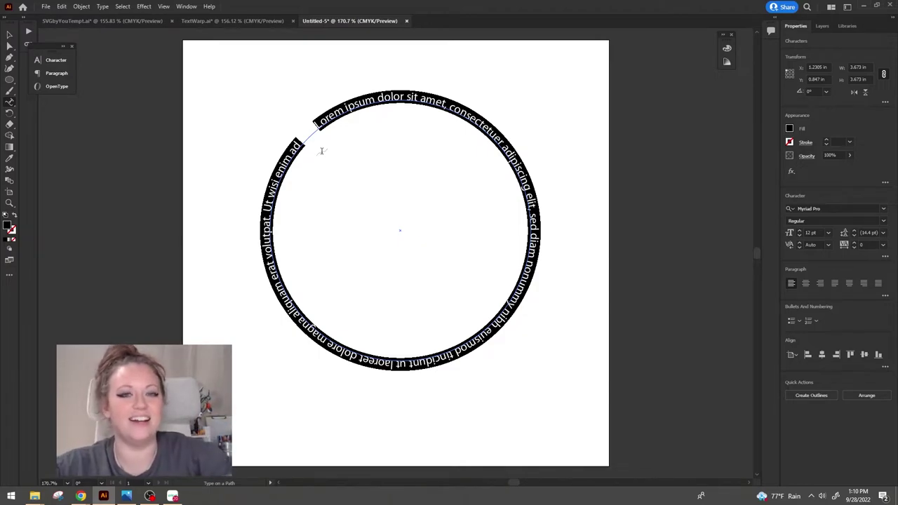
key(BackSpace)
text(Ghost, )
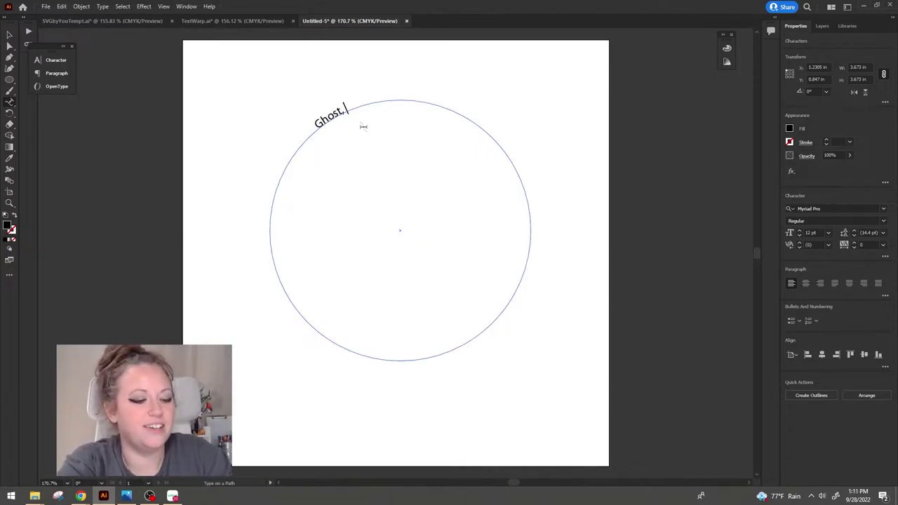
text(Goblins, )
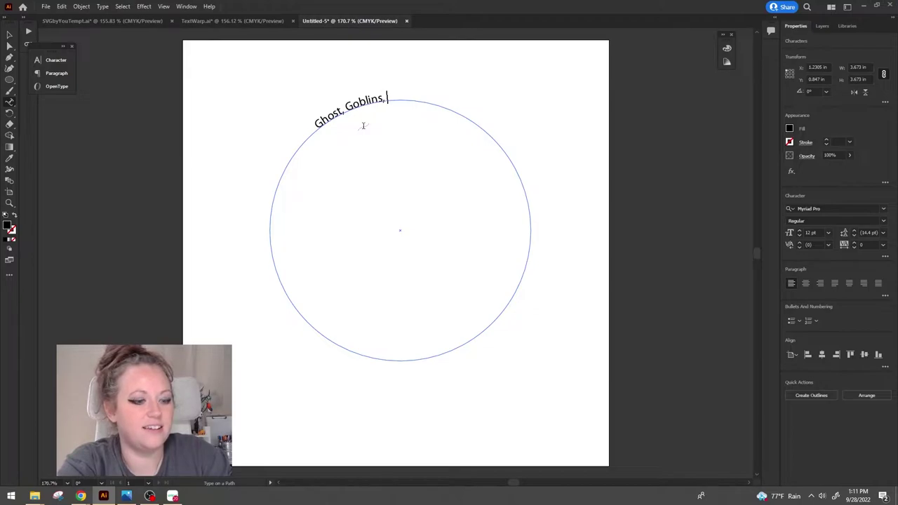
text(and Ghouls - )
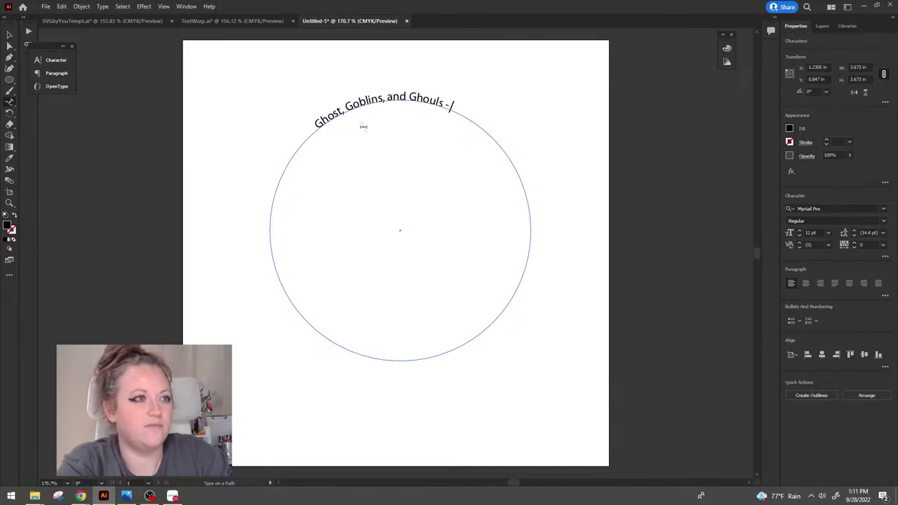
text(Oh my!)
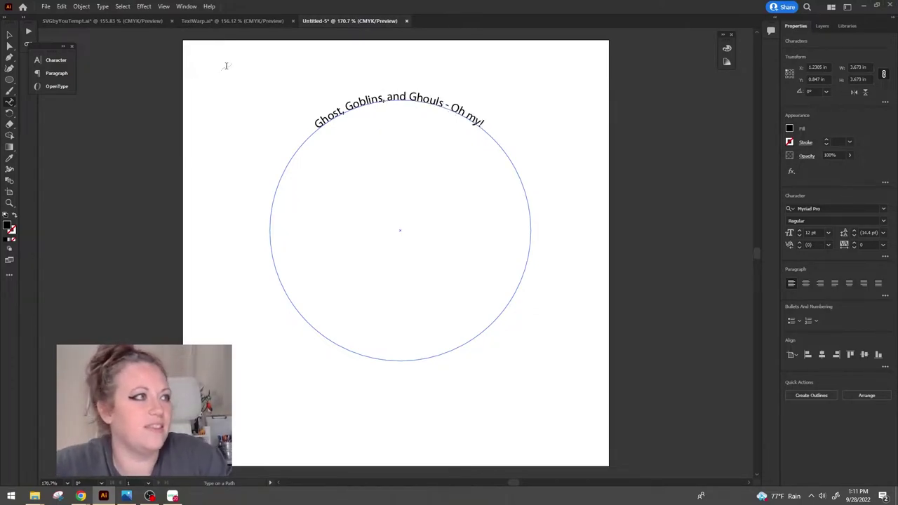
key(Escape)
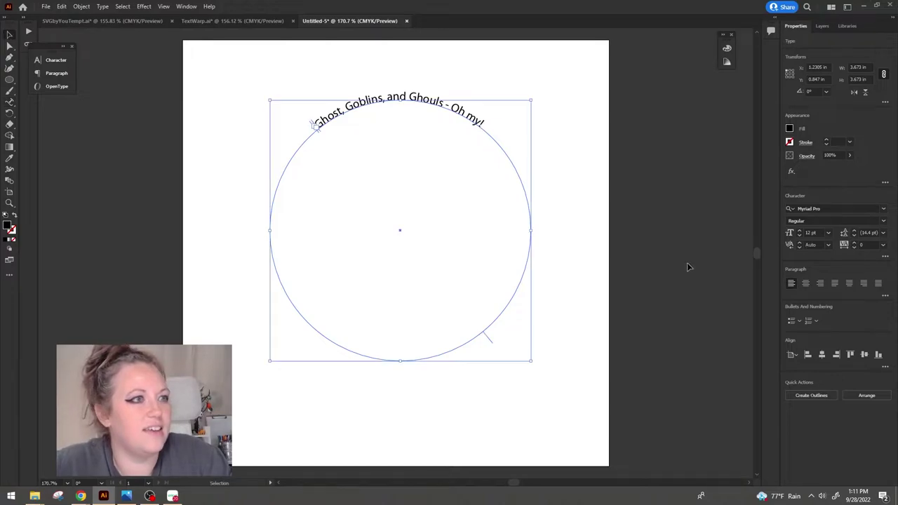
Step: Set the path text's font to Inked Blood and increase its font size
click(870, 209)
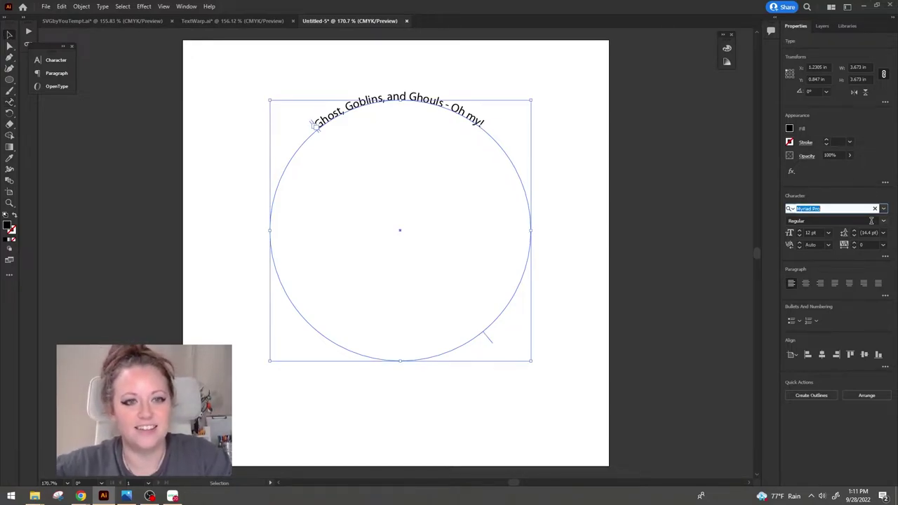
text(inked)
key(Return)
click(811, 233)
scroll(810, 232, up, 14)
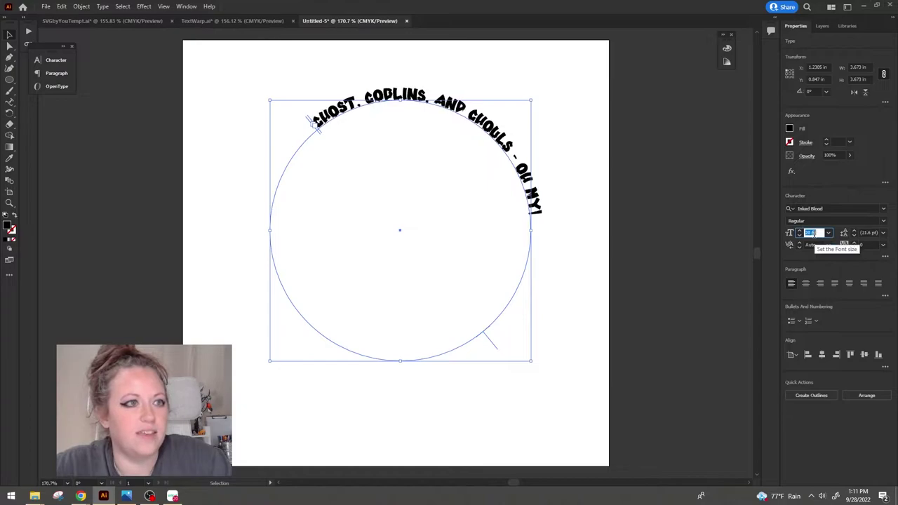
scroll(812, 239, up, 20)
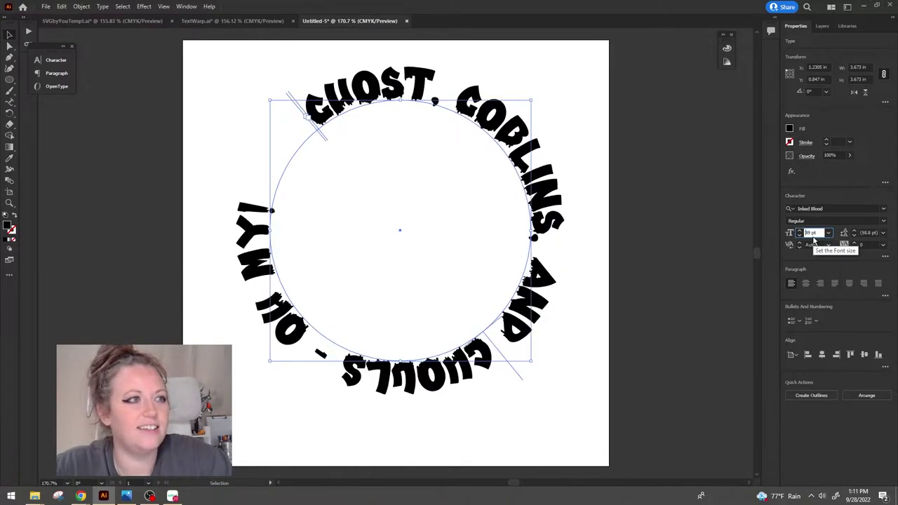
scroll(814, 240, up, 3)
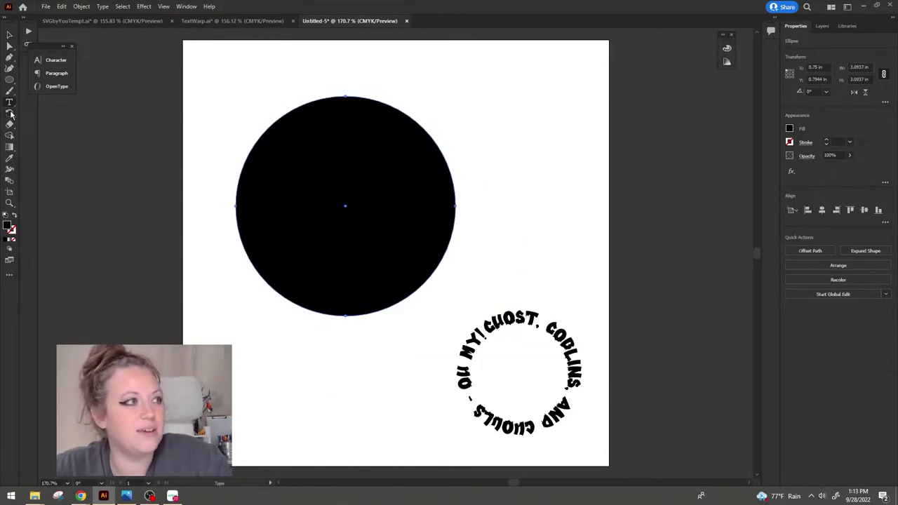
Step: Type HAPPY HALLOWEEN along the black circle and rotate it to sit on top
drag(9, 102, 63, 113)
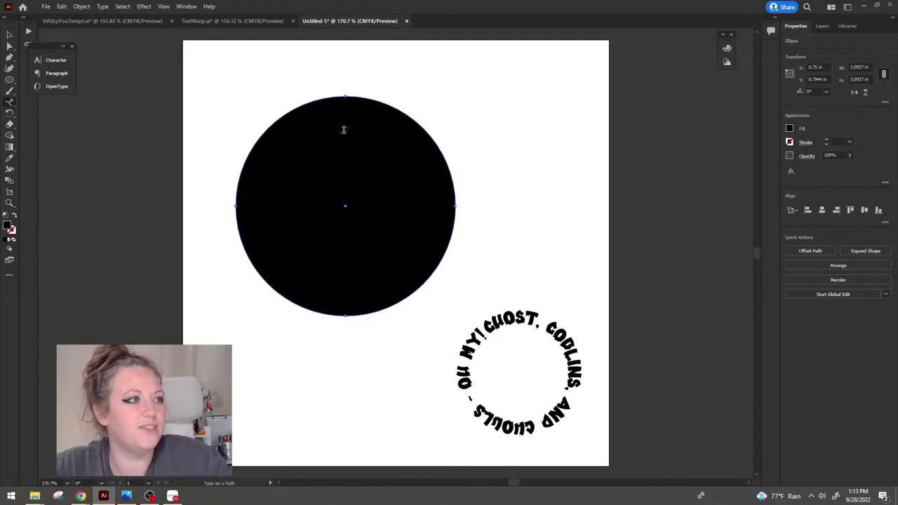
click(274, 124)
text(HAPPY )
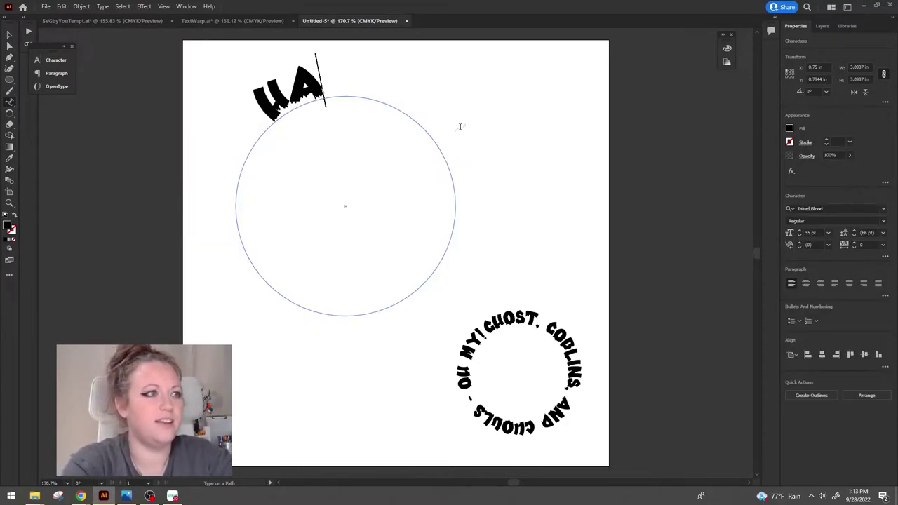
text(HALLOWEEN)
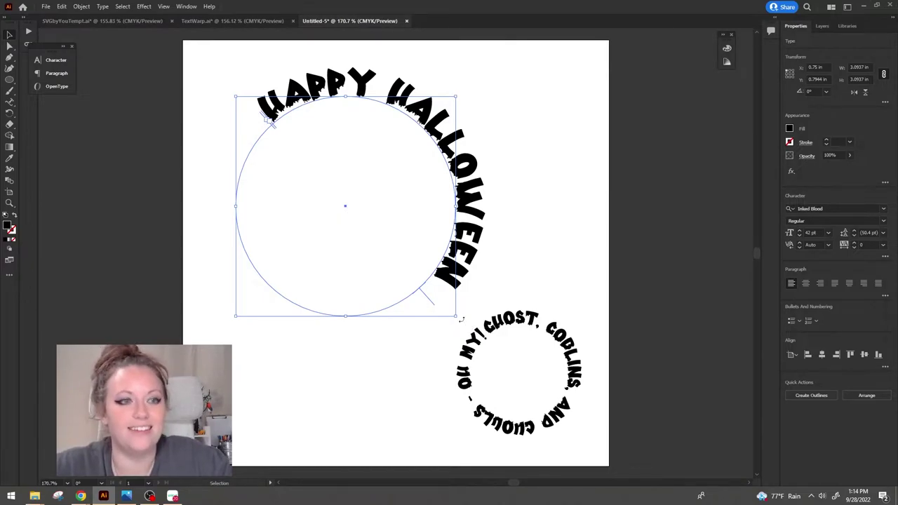
drag(461, 319, 489, 218)
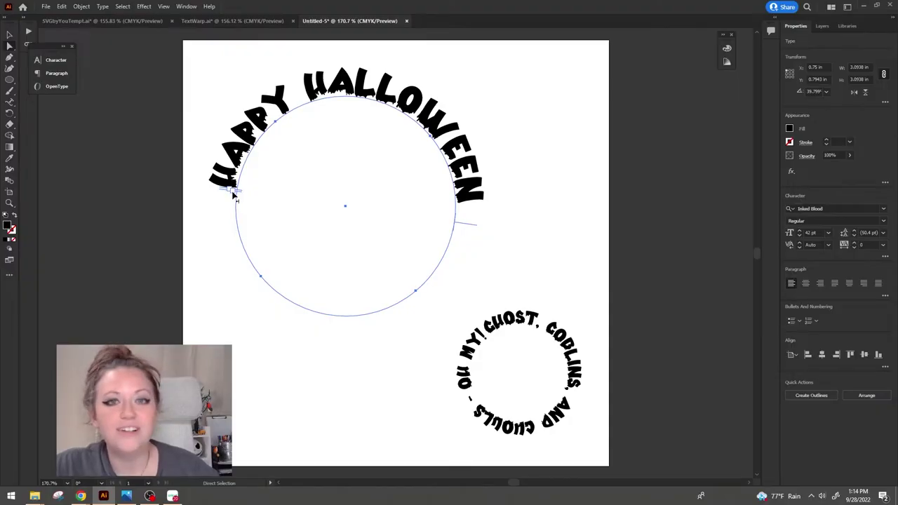
click(10, 203)
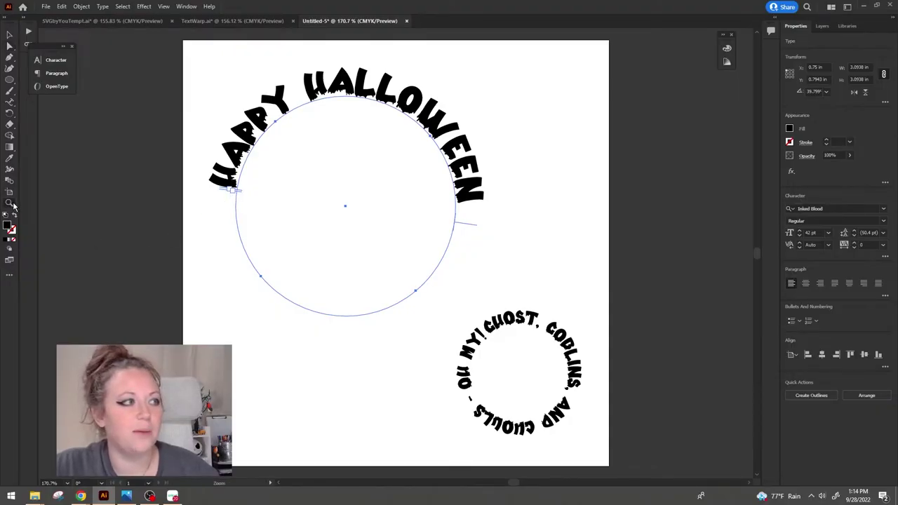
Step: Drag the text's end bracket further round the circle and nudge the font size down
drag(323, 194, 397, 175)
click(10, 45)
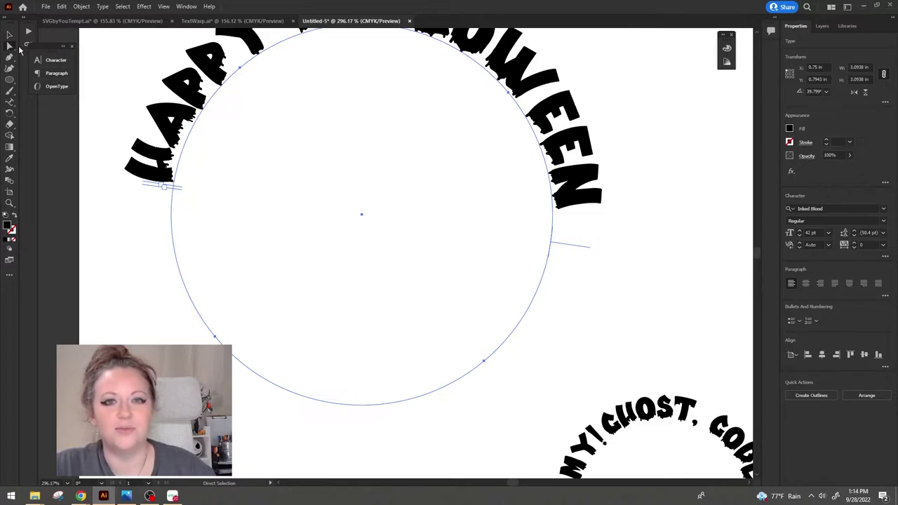
click(9, 203)
drag(94, 187, 379, 151)
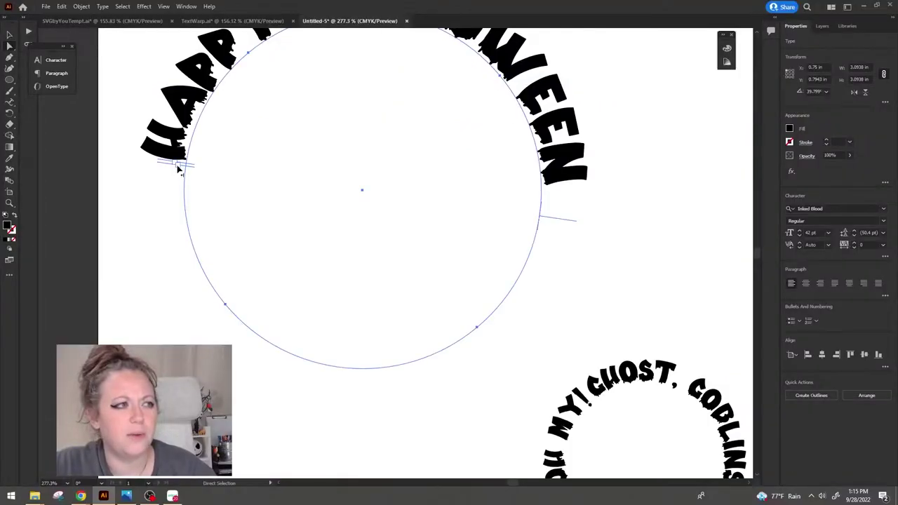
drag(178, 169, 567, 161)
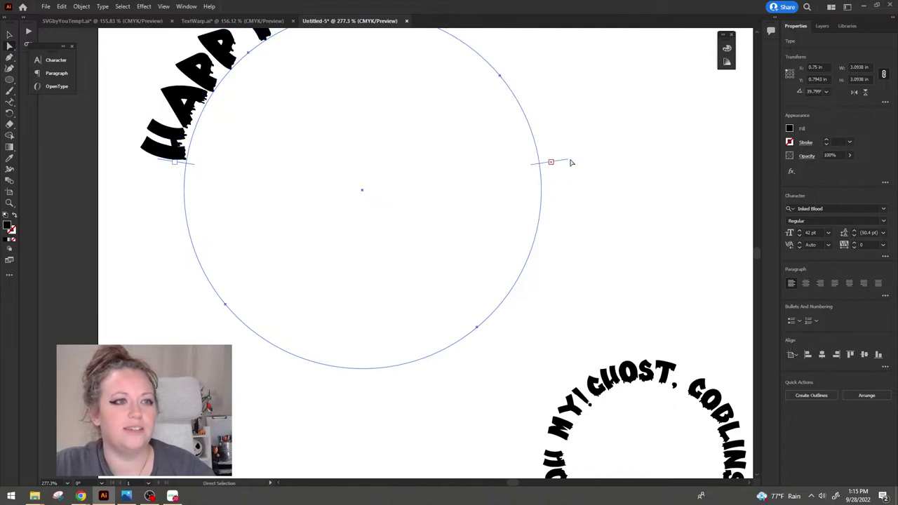
scroll(566, 169, up, 2)
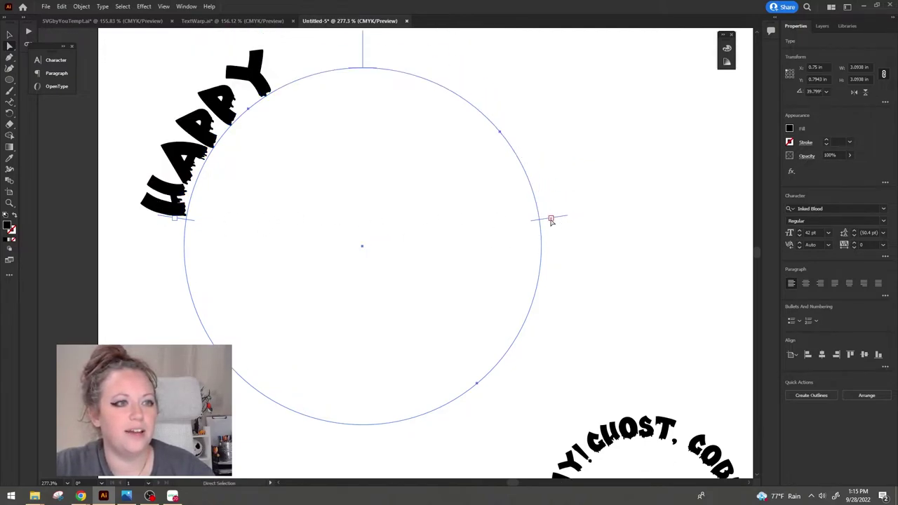
drag(551, 220, 553, 223)
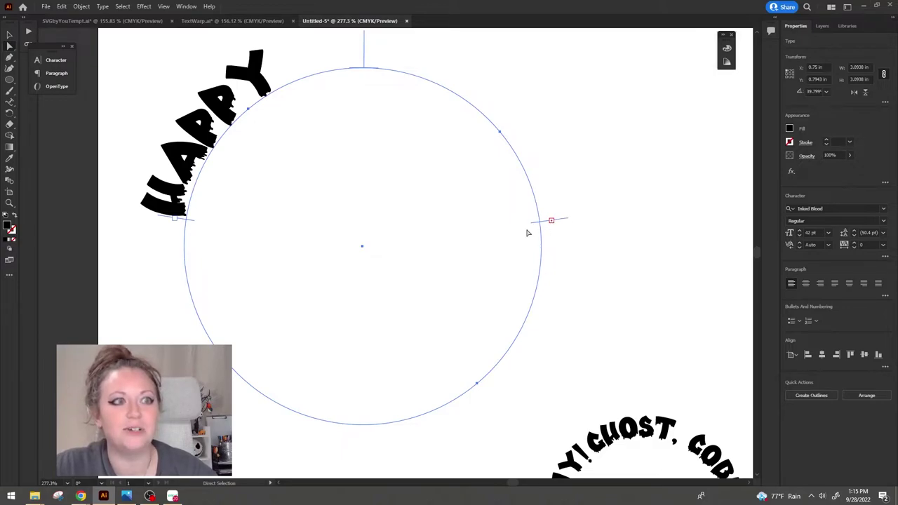
key(Down)
key(Down)
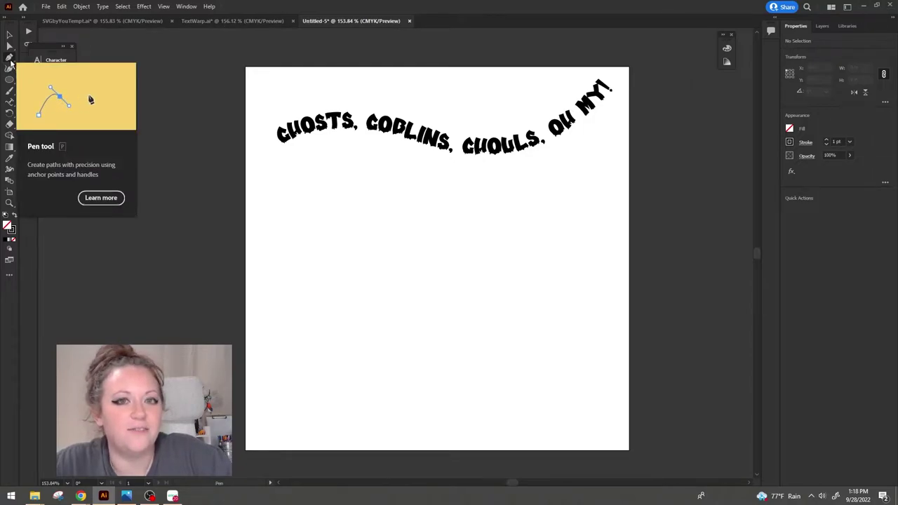
click(10, 59)
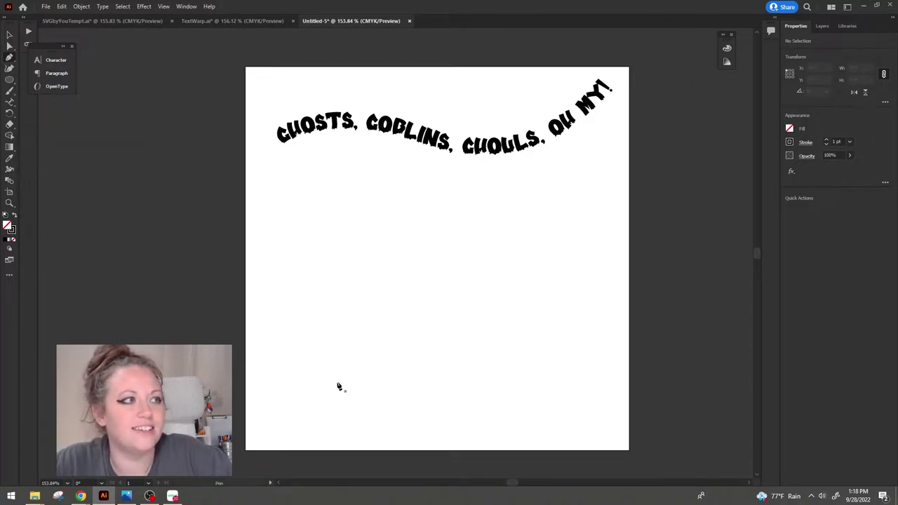
click(277, 269)
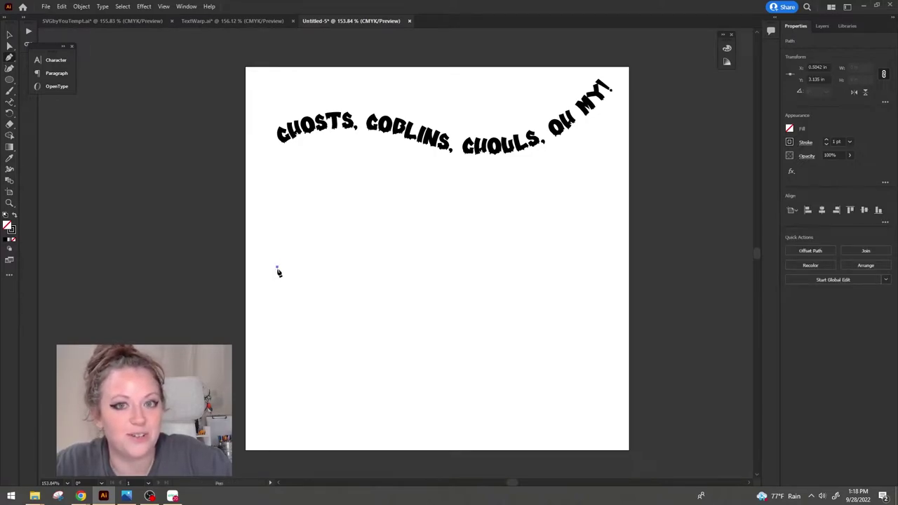
click(336, 230)
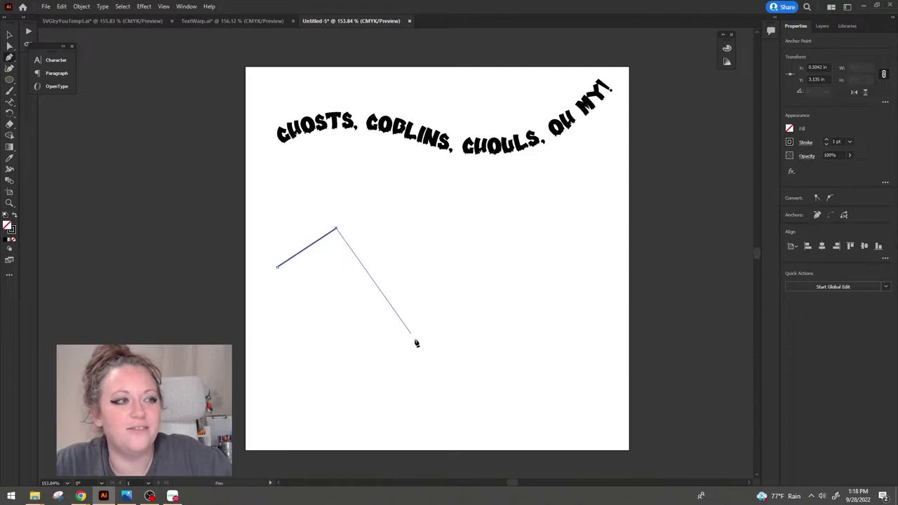
click(415, 340)
click(495, 265)
click(560, 343)
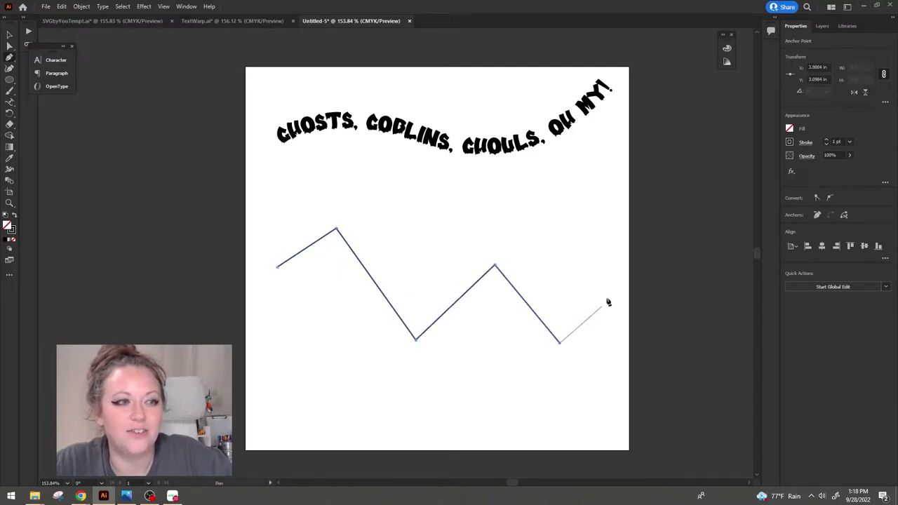
click(607, 296)
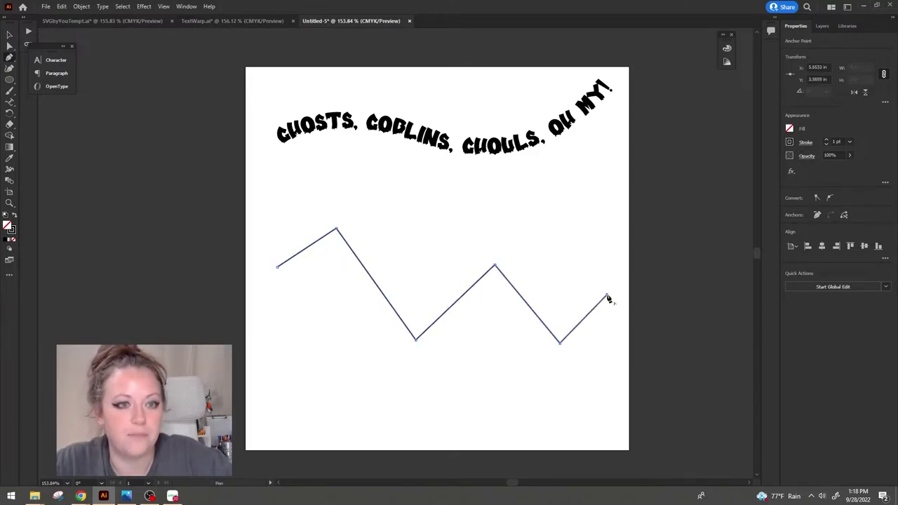
key(t)
click(287, 260)
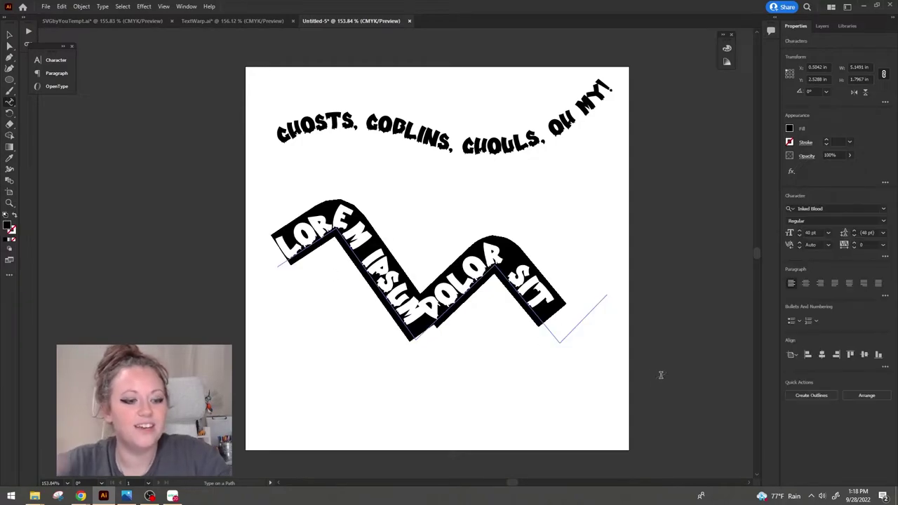
text(TYPE)
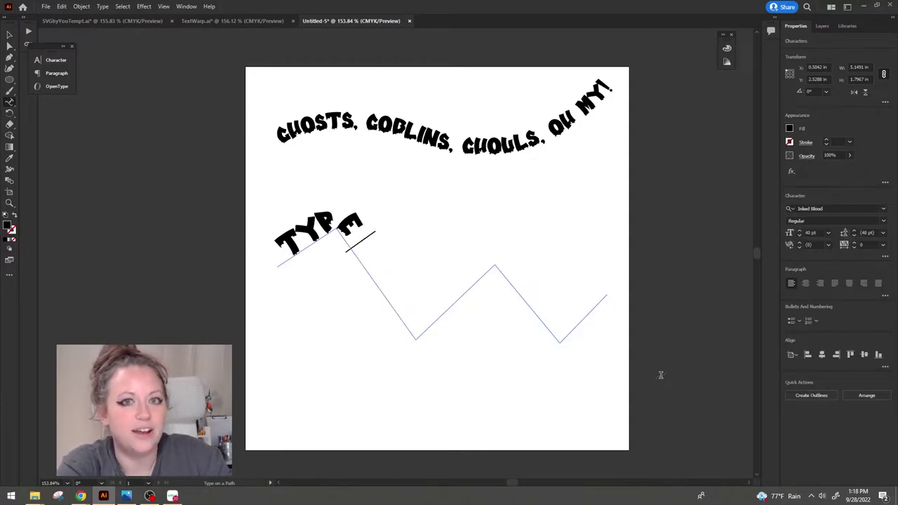
text( WHATEVER YOU WANT)
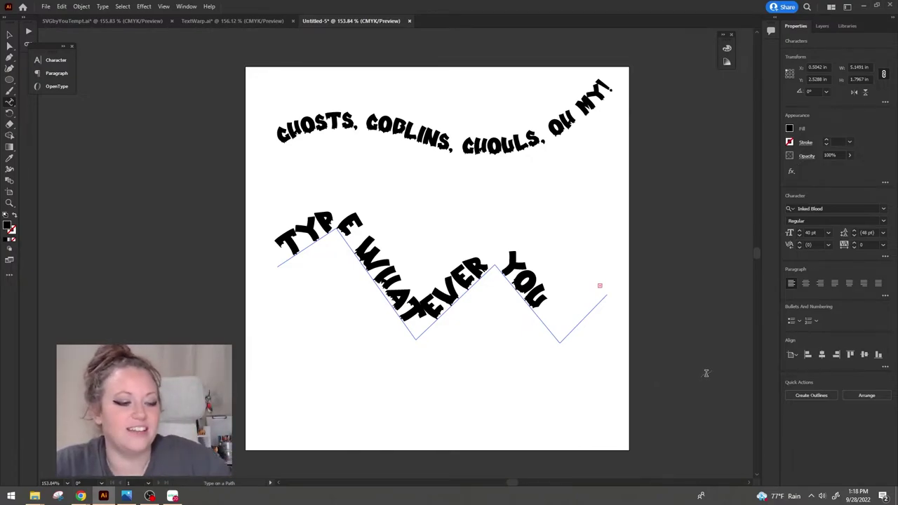
key(Escape)
key(ctrl+z)
key(ctrl+z)
key(ctrl+z)
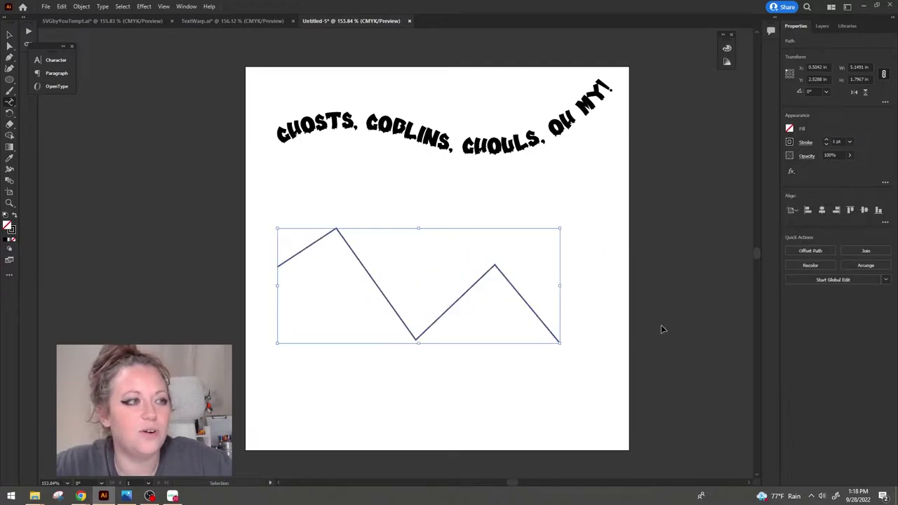
key(ctrl+z)
key(ctrl+z)
key(ctrl+z)
key(ctrl+z)
key(ctrl+z)
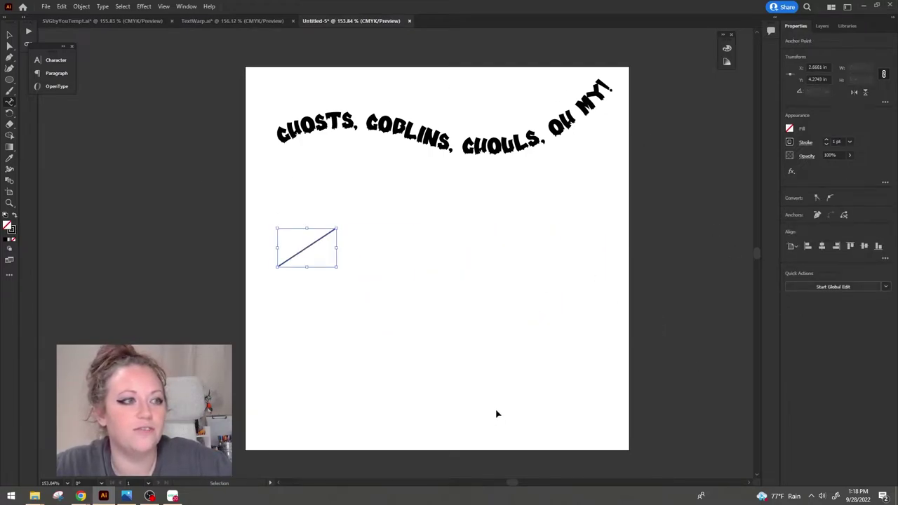
key(p)
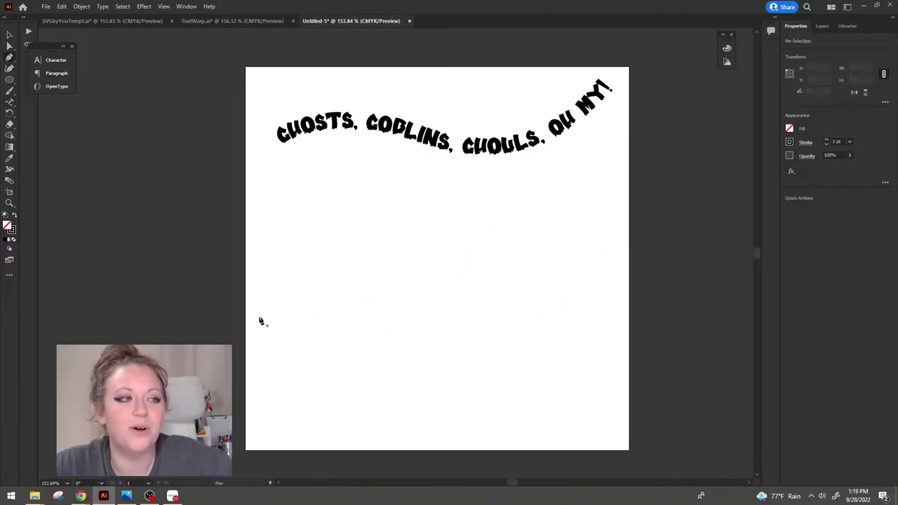
Step: Draw a wavy Pen curve with one upward bend and one dip
click(268, 284)
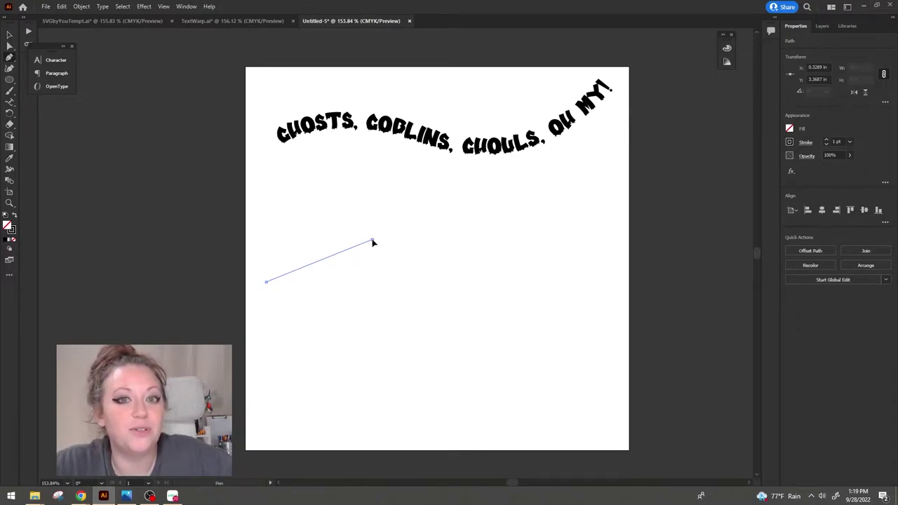
drag(372, 241, 447, 239)
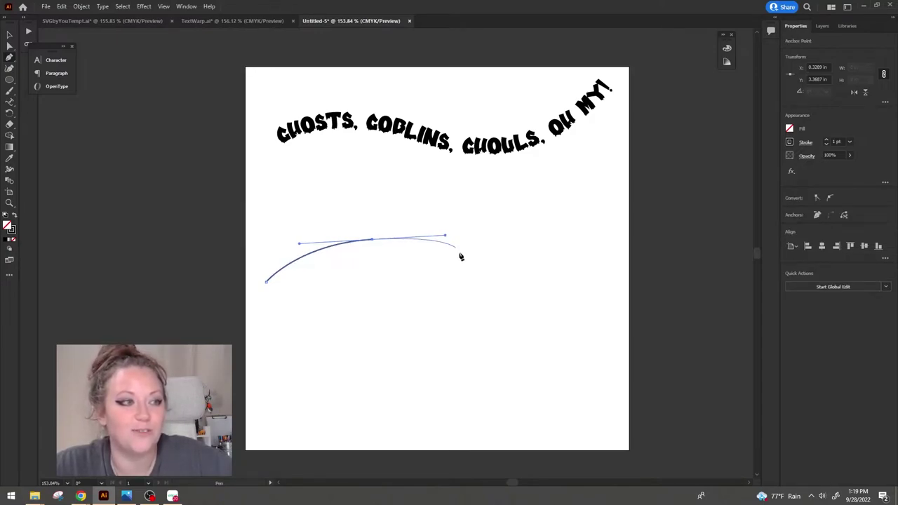
drag(506, 301, 597, 301)
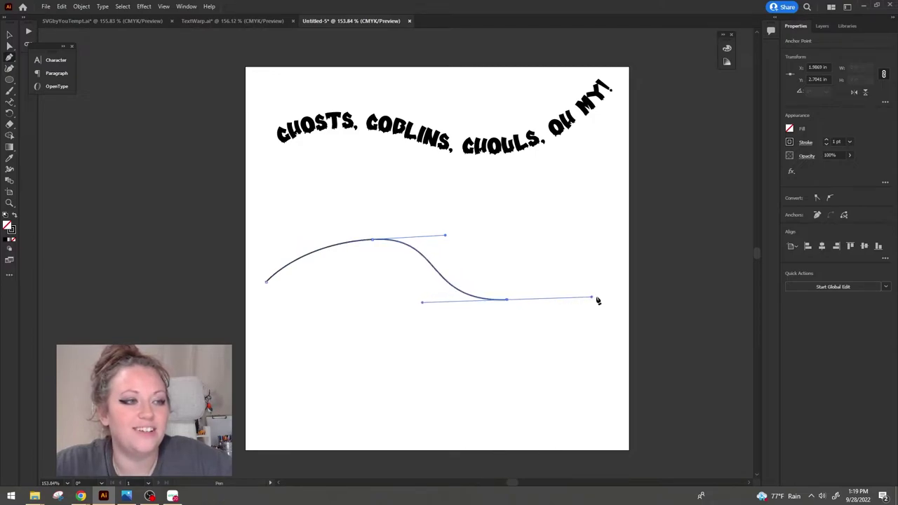
click(615, 254)
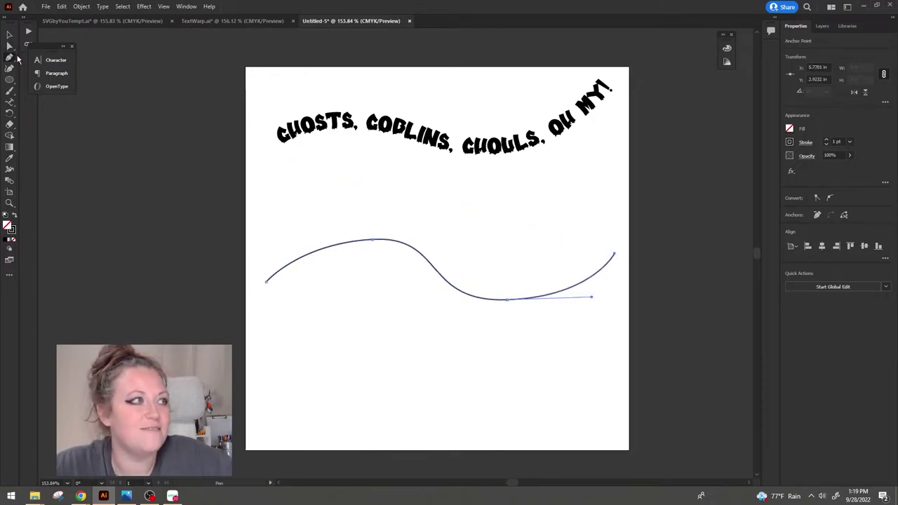
Step: Type WHAT EVER YOU WANT along the curve and reshape the segment beneath it
drag(10, 102, 31, 113)
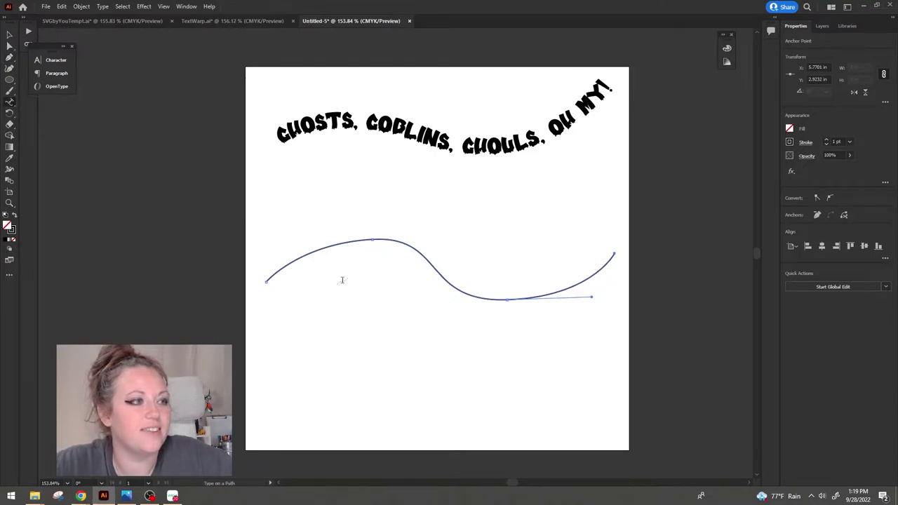
click(285, 264)
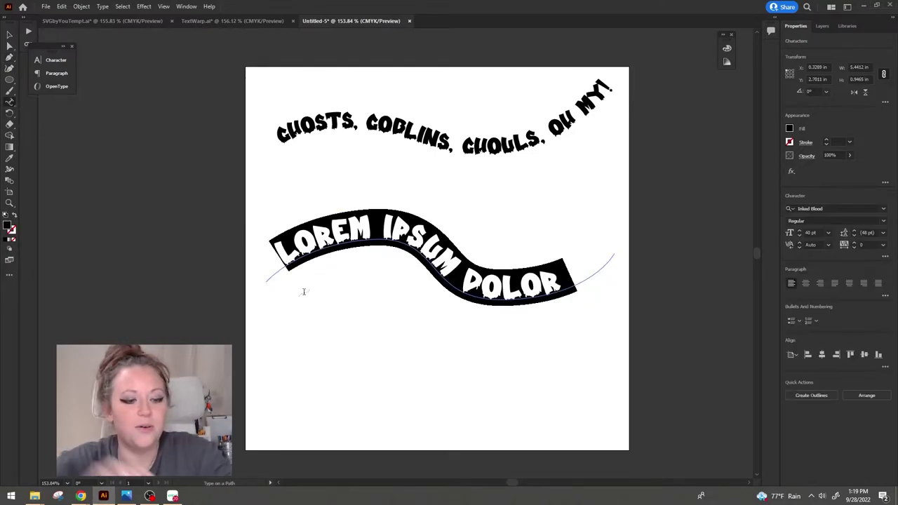
text(WHAT EVER YOU WANT)
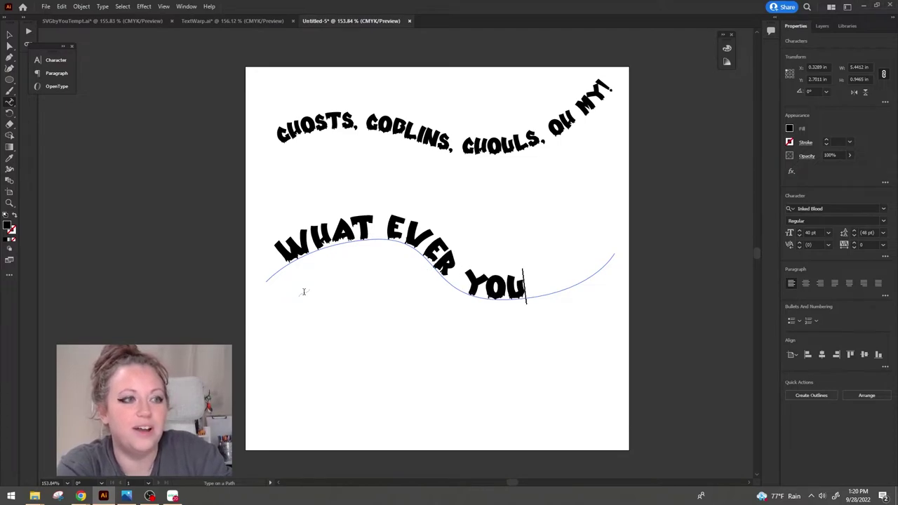
key(ctrl)
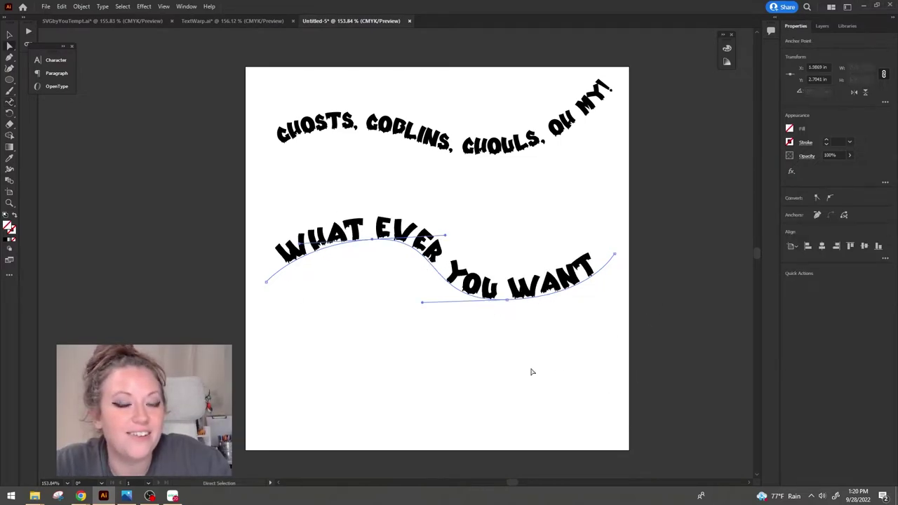
click(10, 46)
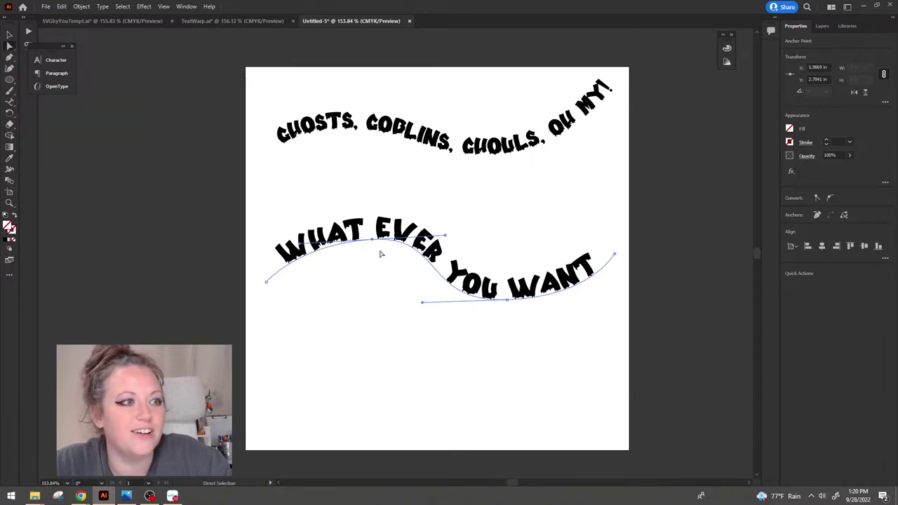
drag(374, 245, 422, 264)
click(423, 307)
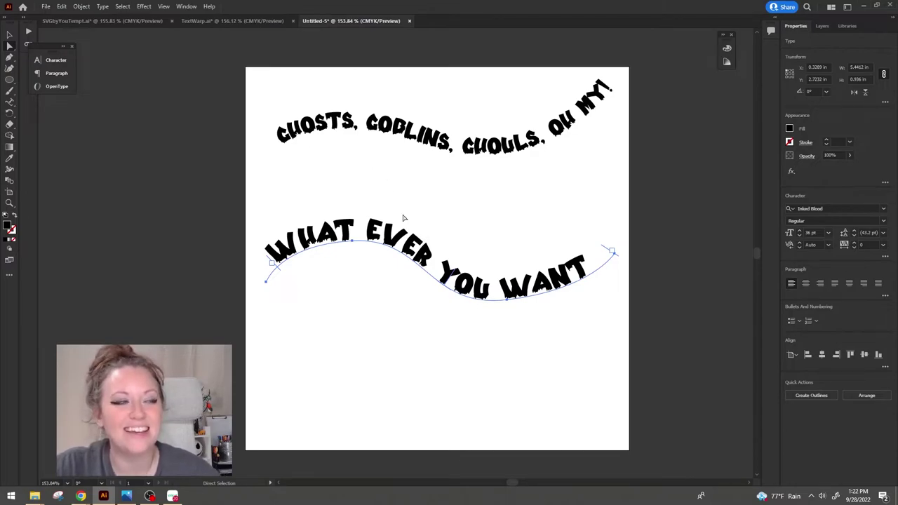
click(104, 11)
mouse_move(119, 97)
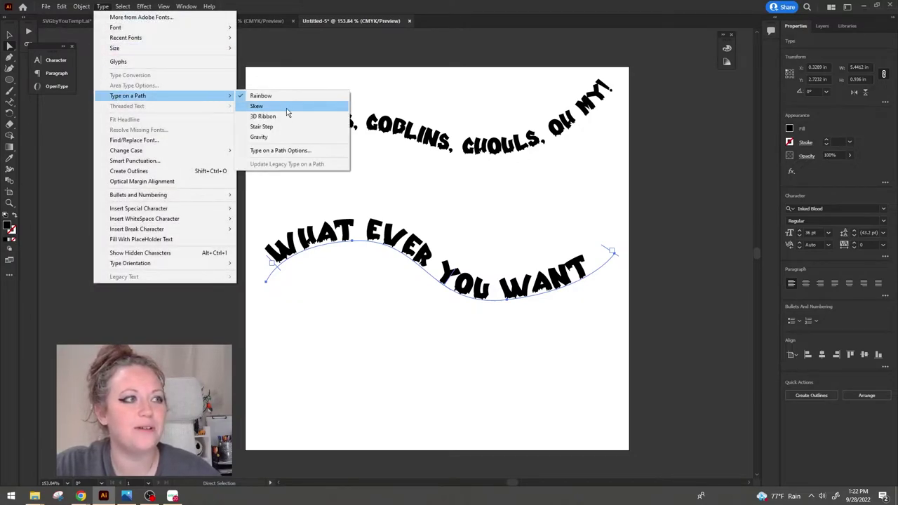
click(307, 151)
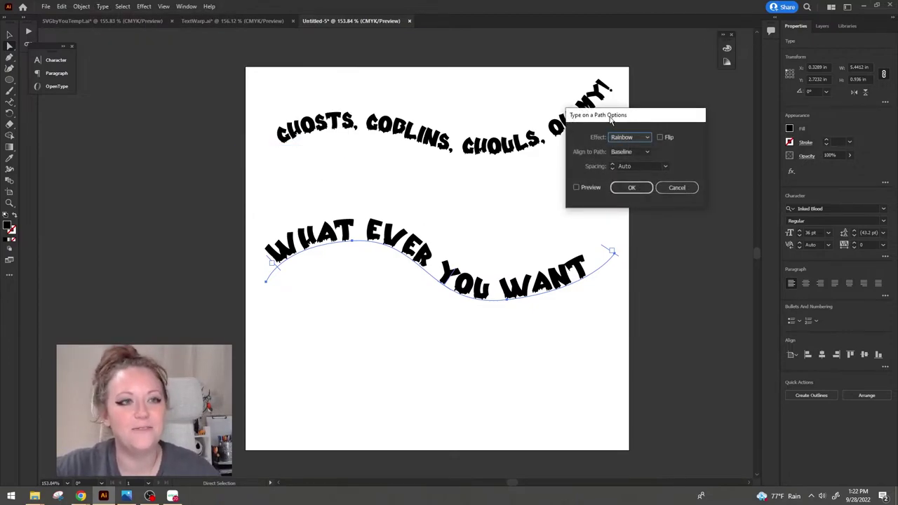
drag(610, 119, 550, 126)
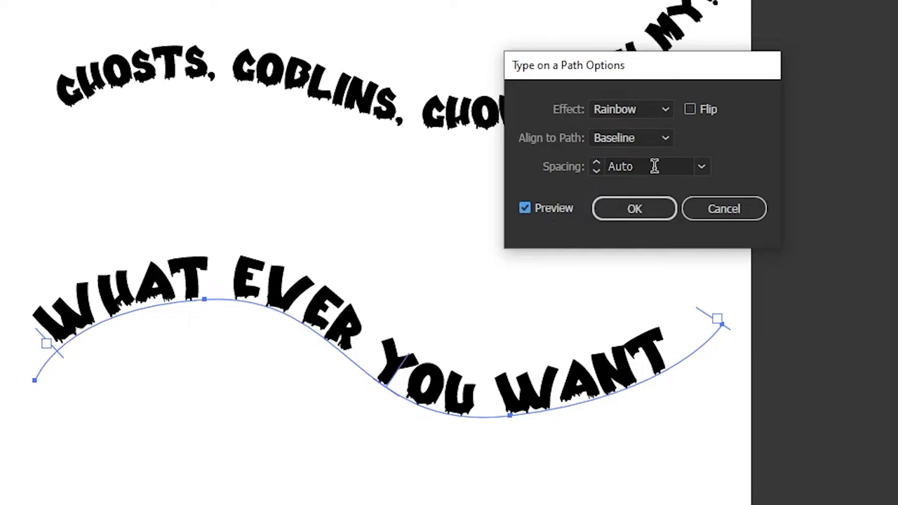
click(691, 109)
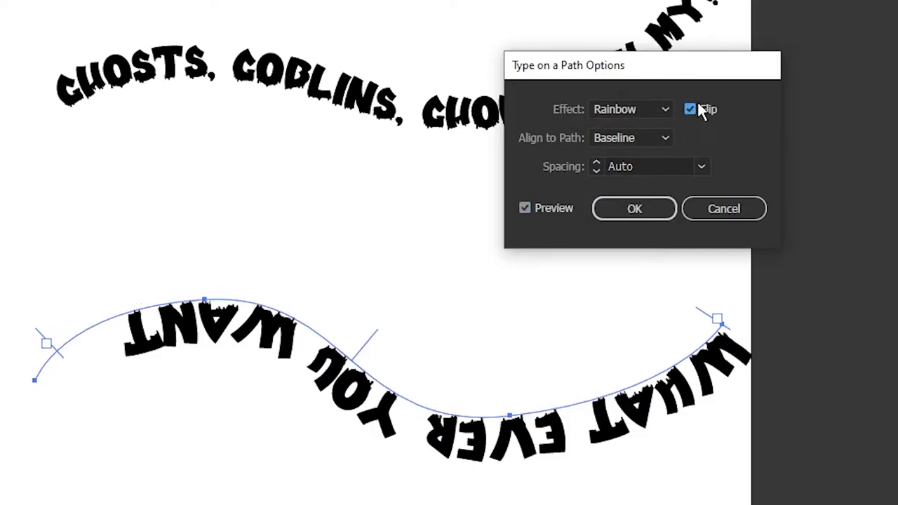
click(691, 109)
click(691, 110)
click(692, 110)
click(633, 112)
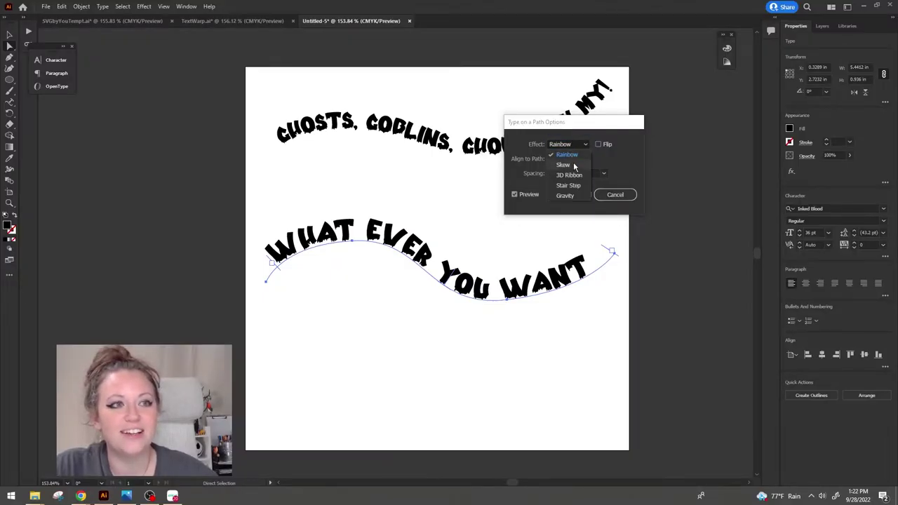
click(563, 164)
click(568, 144)
click(569, 186)
click(573, 145)
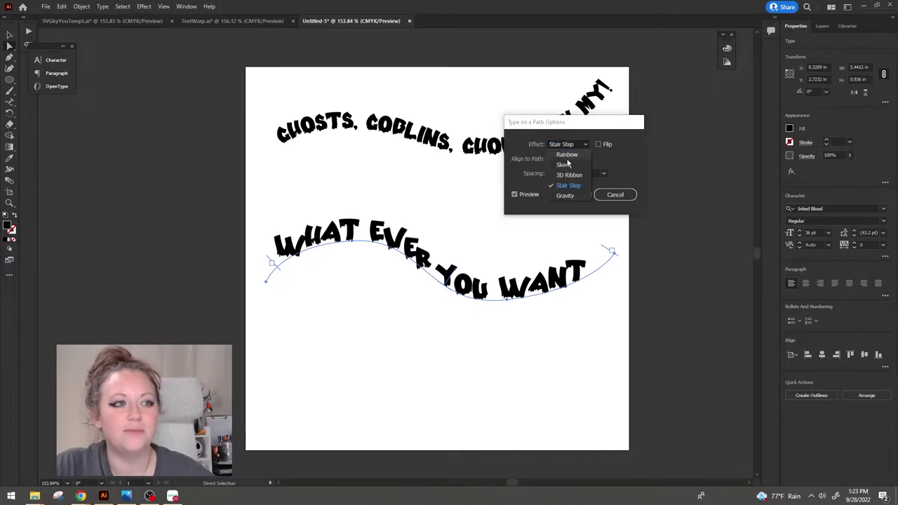
click(556, 193)
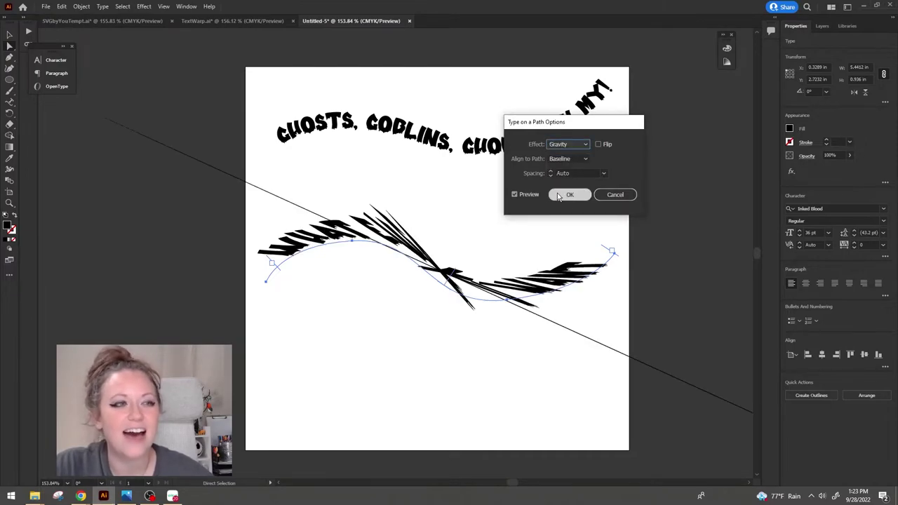
click(568, 145)
click(571, 155)
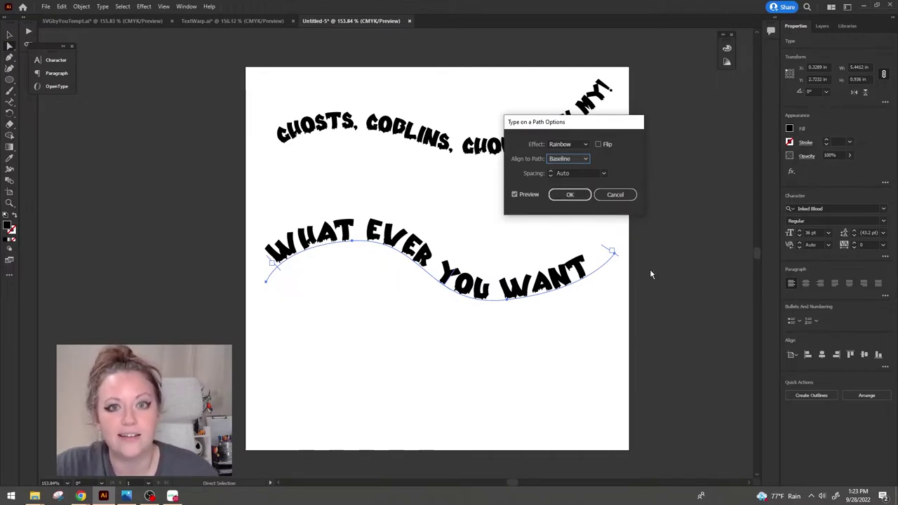
Step: Try Center, Descender and Ascender path alignment, and view the spacing presets without changing them
click(588, 160)
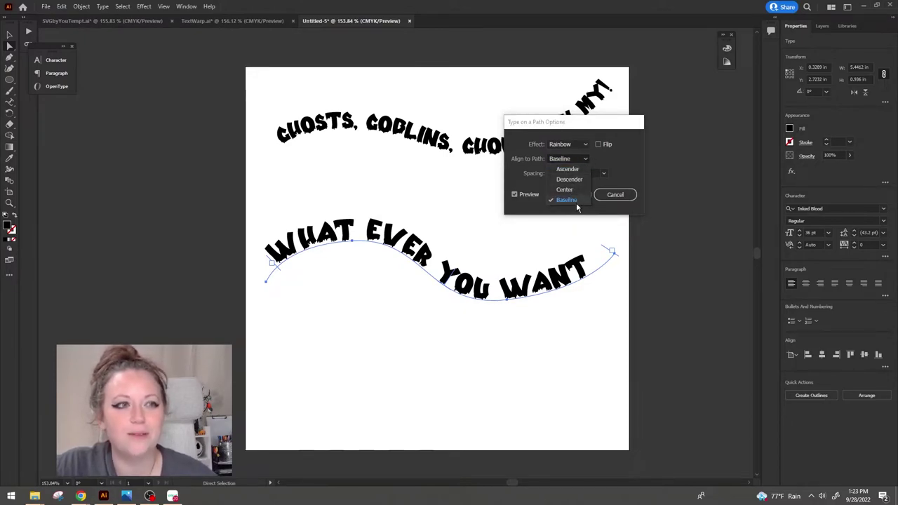
click(568, 189)
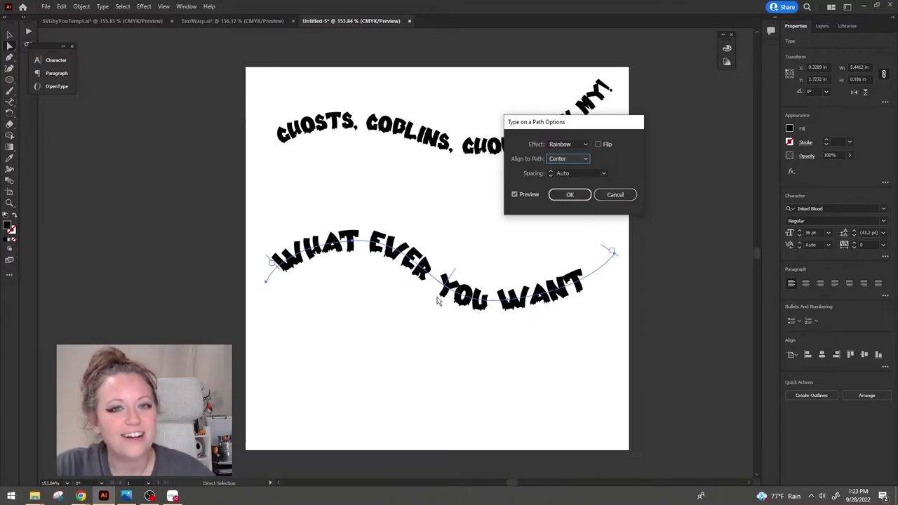
click(570, 161)
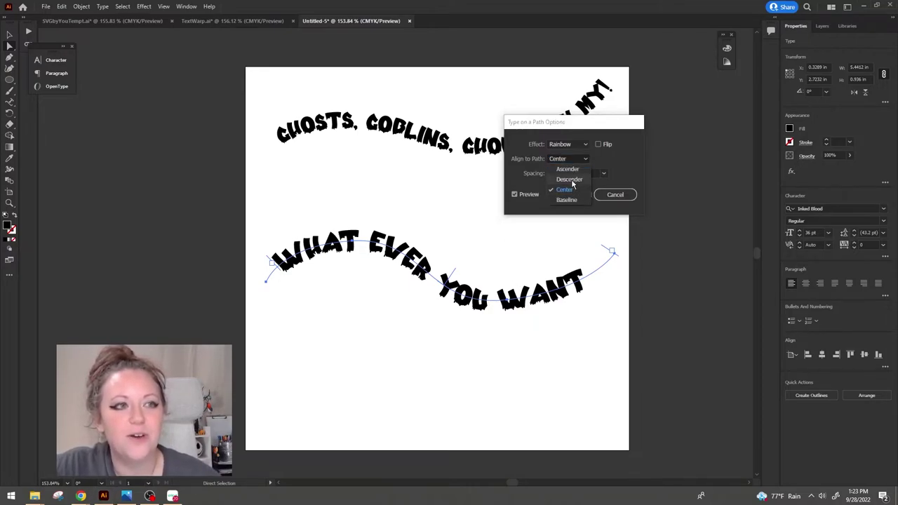
click(570, 180)
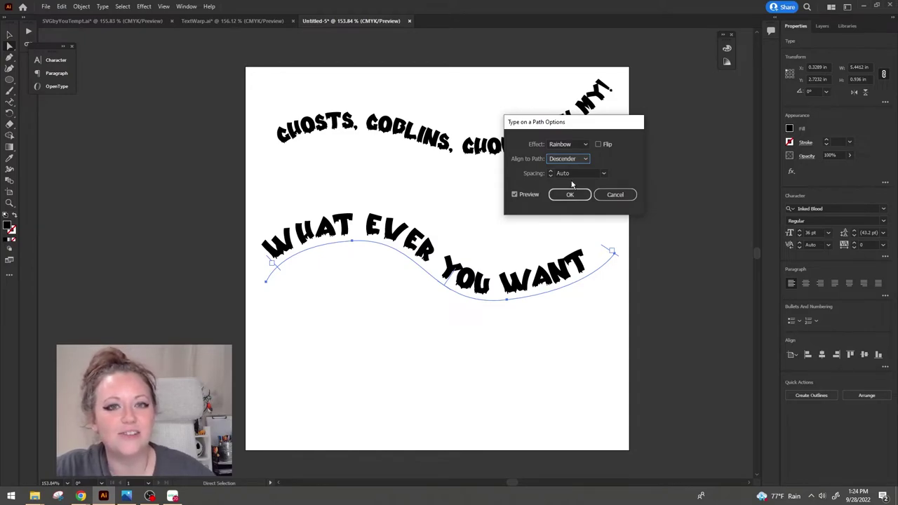
click(569, 159)
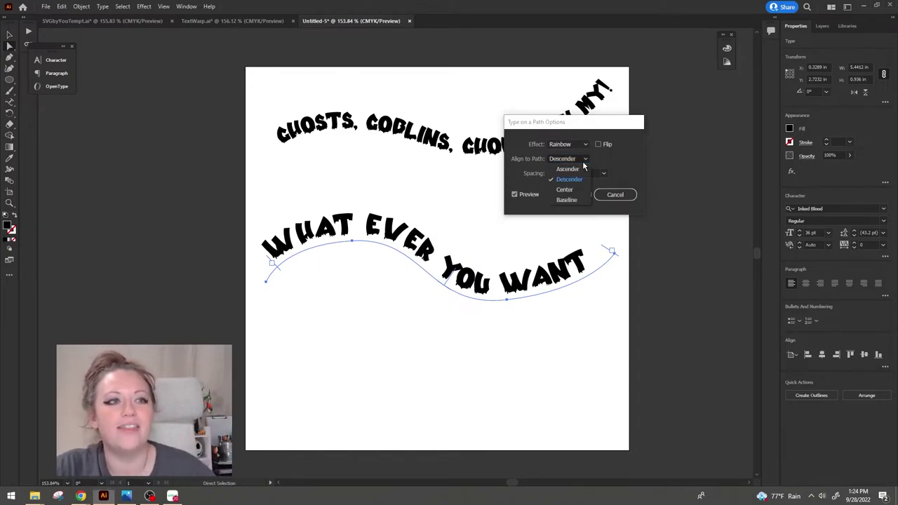
click(570, 169)
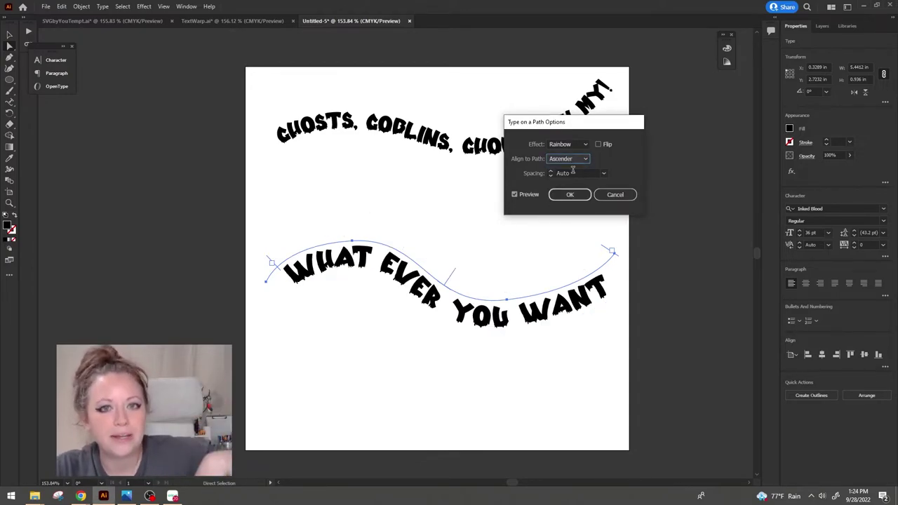
click(603, 173)
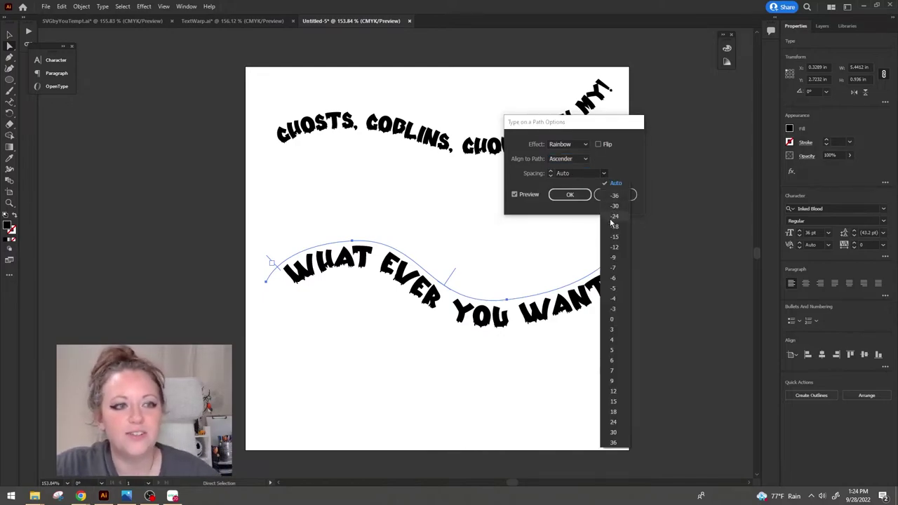
click(582, 159)
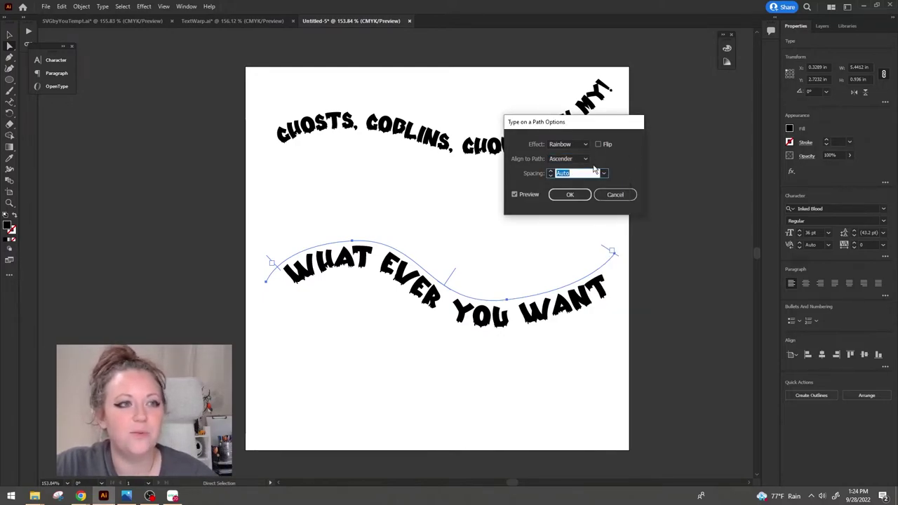
click(570, 159)
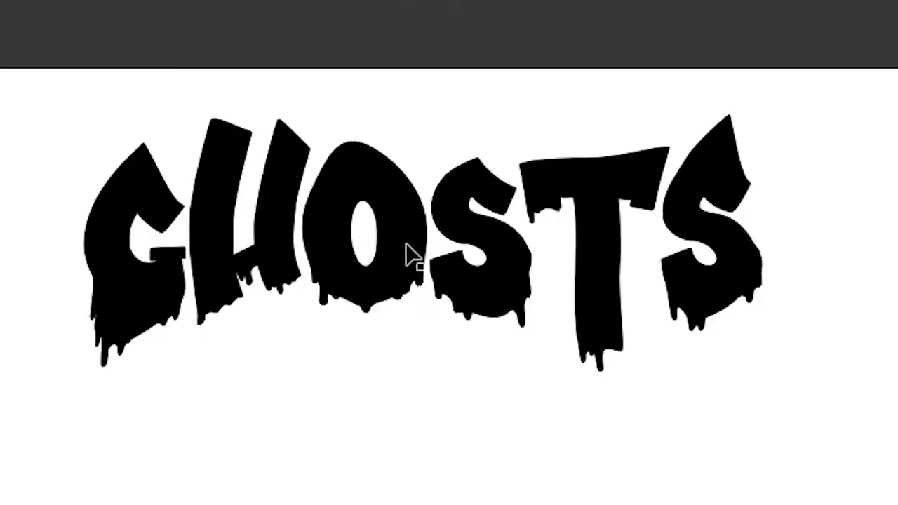
Step: Drag mesh points on the top GHOSTS envelope around the O, S and T, then select the lower GHOSTS
click(412, 256)
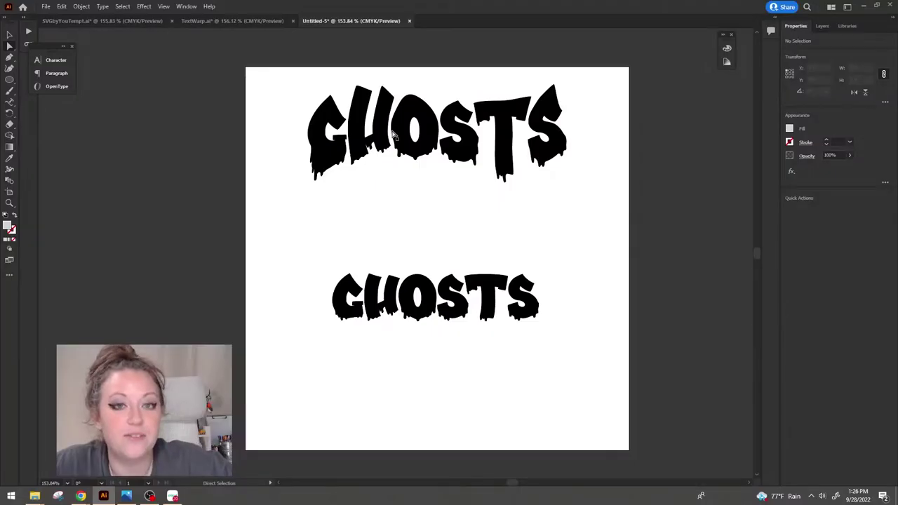
click(440, 150)
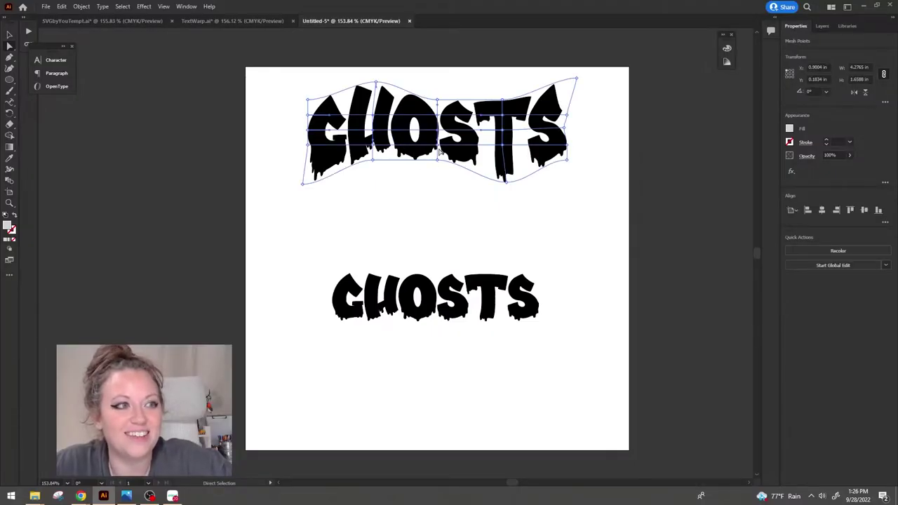
drag(438, 150, 456, 105)
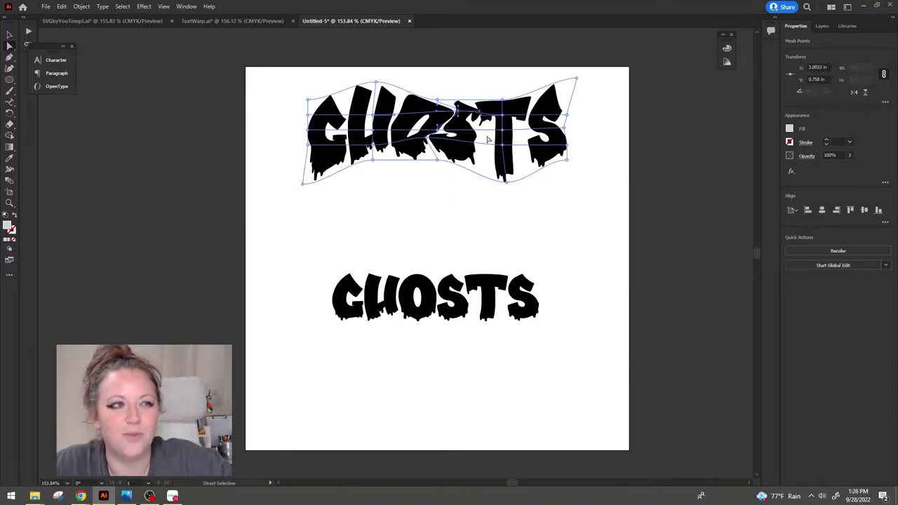
drag(503, 120, 509, 149)
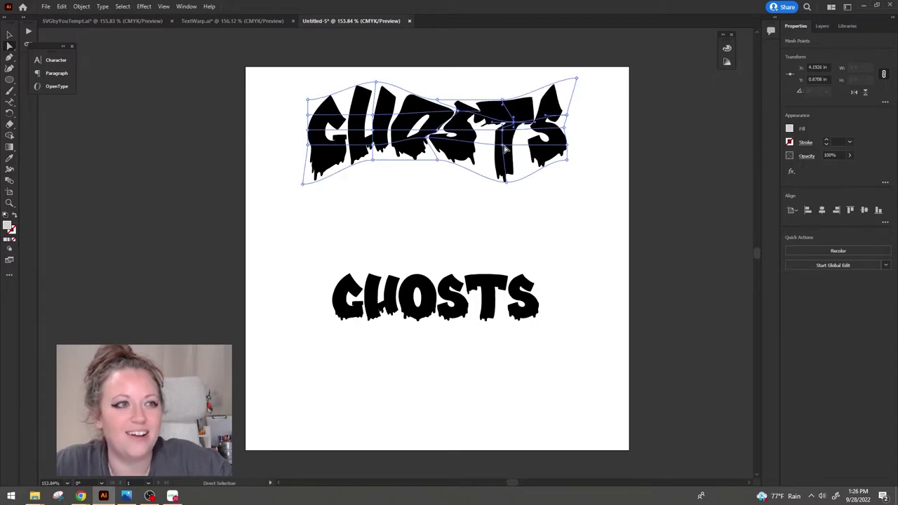
click(492, 289)
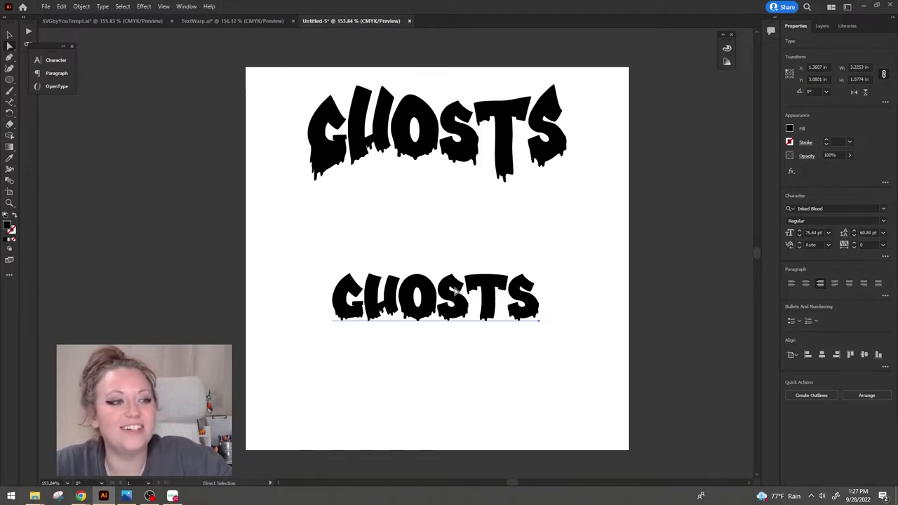
Step: Apply Envelope Distort > Make with Mesh to the lower GHOSTS, setting Rows 4 and Columns 3
click(78, 8)
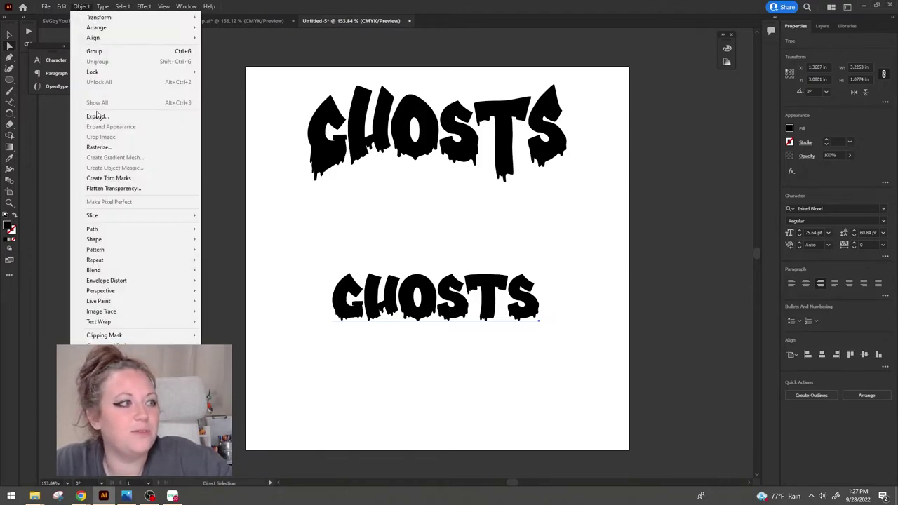
mouse_move(133, 281)
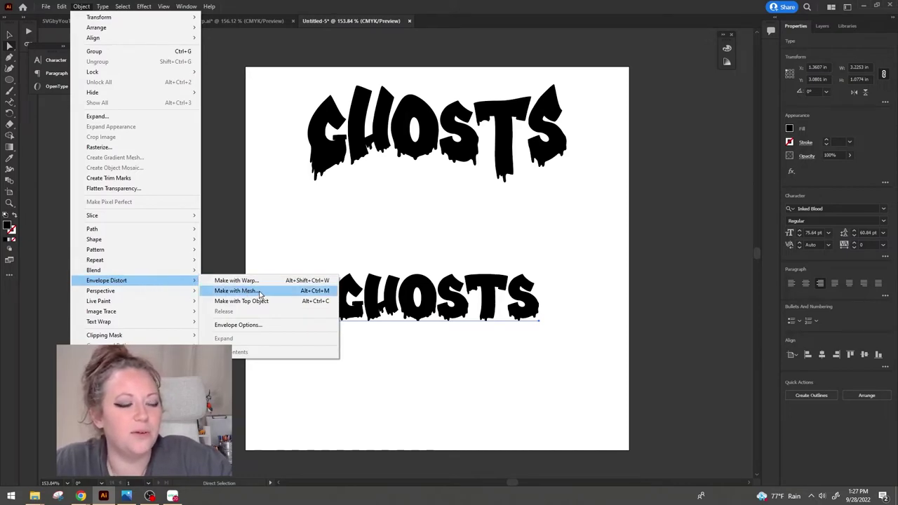
click(300, 291)
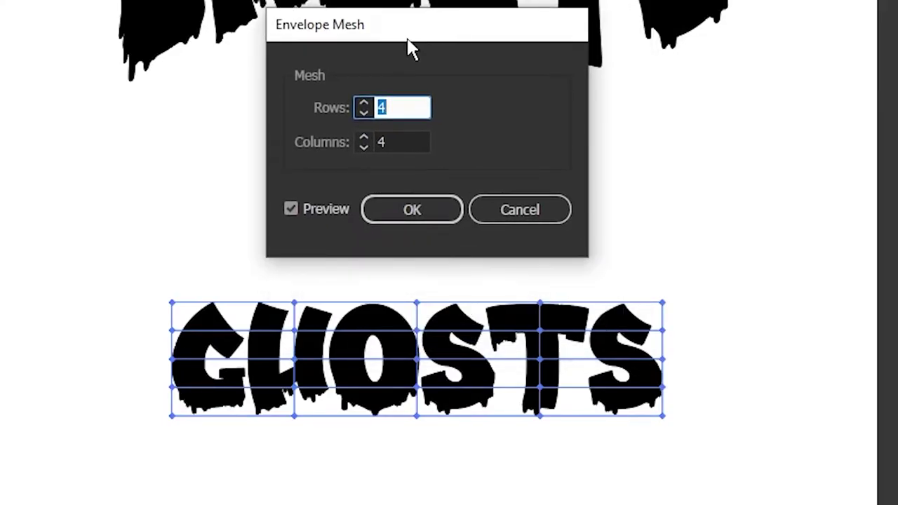
click(372, 103)
click(372, 103)
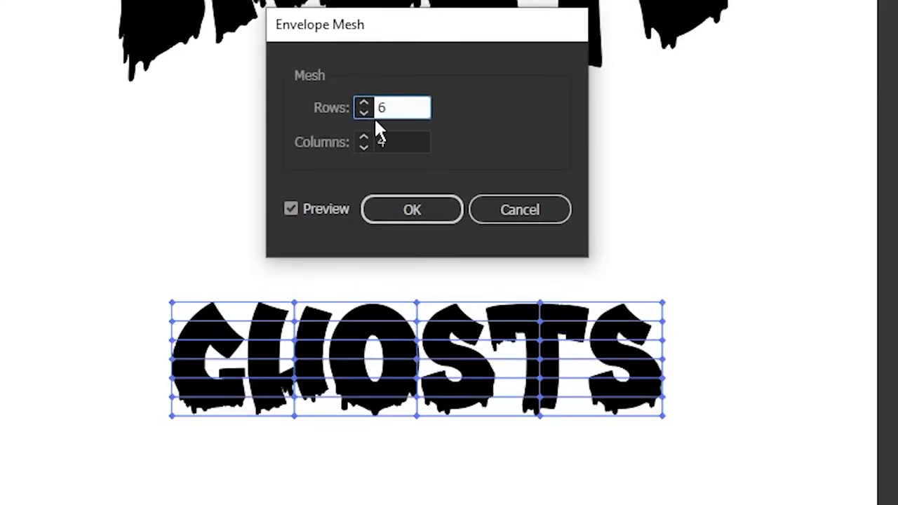
click(364, 137)
click(364, 137)
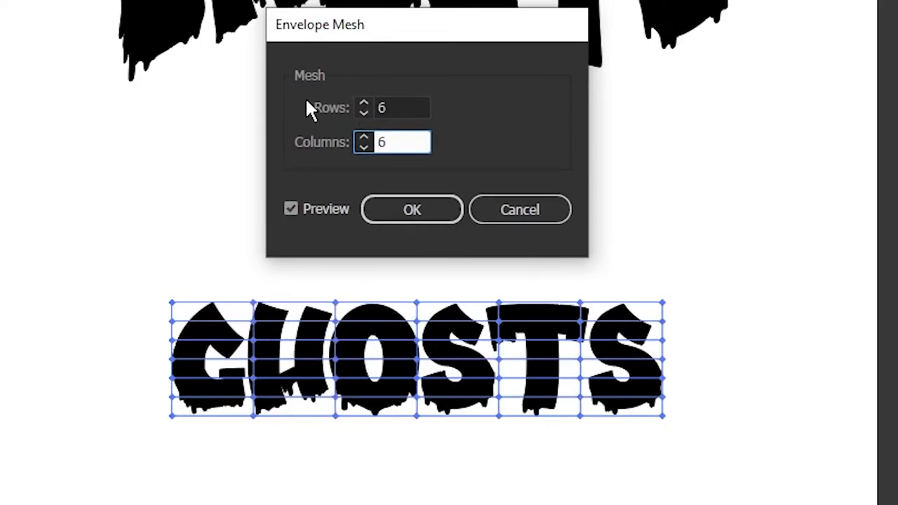
click(364, 112)
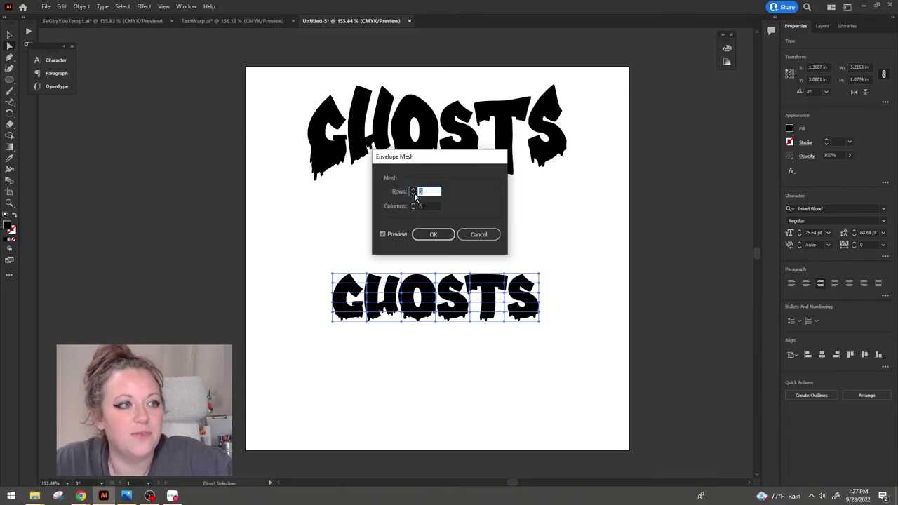
click(414, 194)
click(413, 208)
click(414, 209)
click(413, 209)
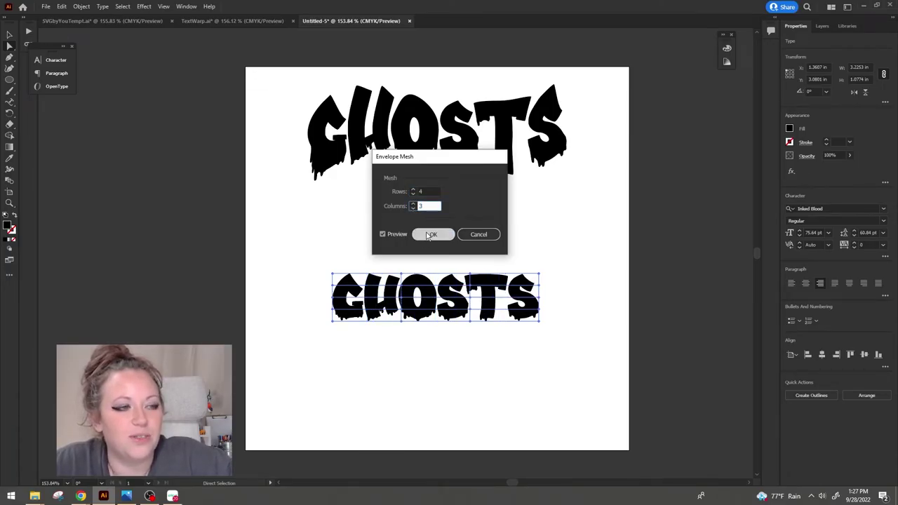
click(430, 234)
scroll(495, 314, up, 5)
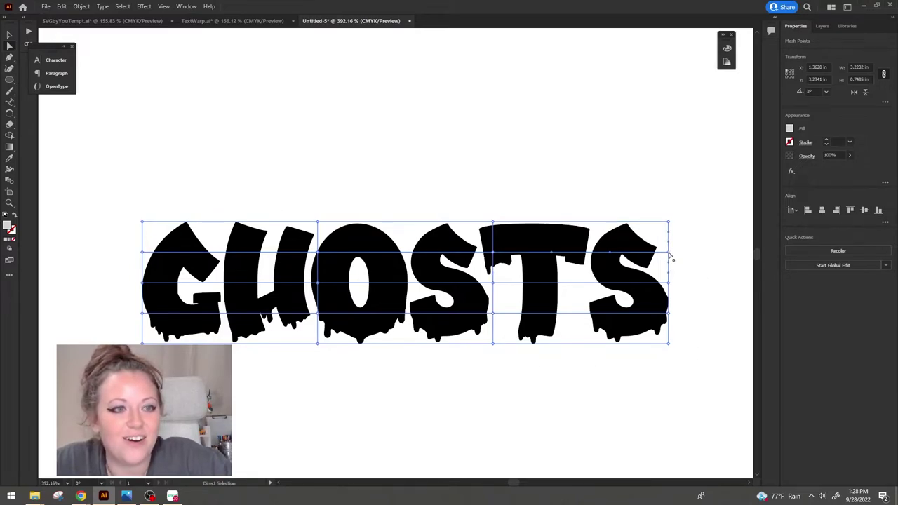
Step: Warp the lower GHOSTS mesh, pulling the S far right and O/S leftward, then deselect
drag(671, 252, 701, 251)
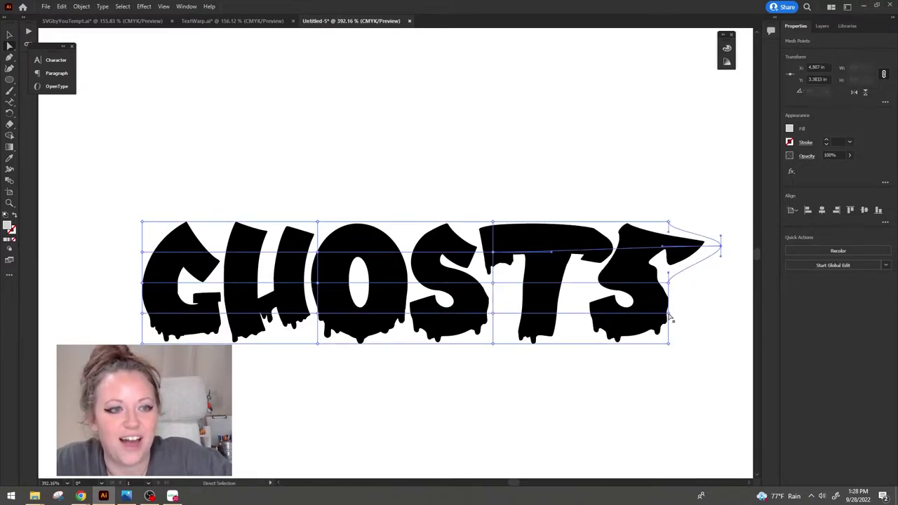
drag(670, 319, 713, 331)
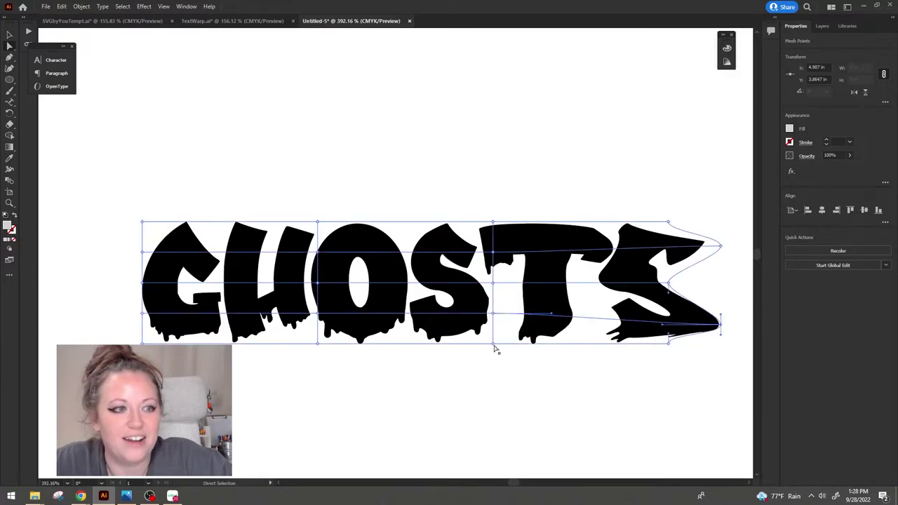
drag(495, 349, 481, 415)
drag(567, 284, 554, 287)
drag(371, 276, 235, 309)
click(361, 134)
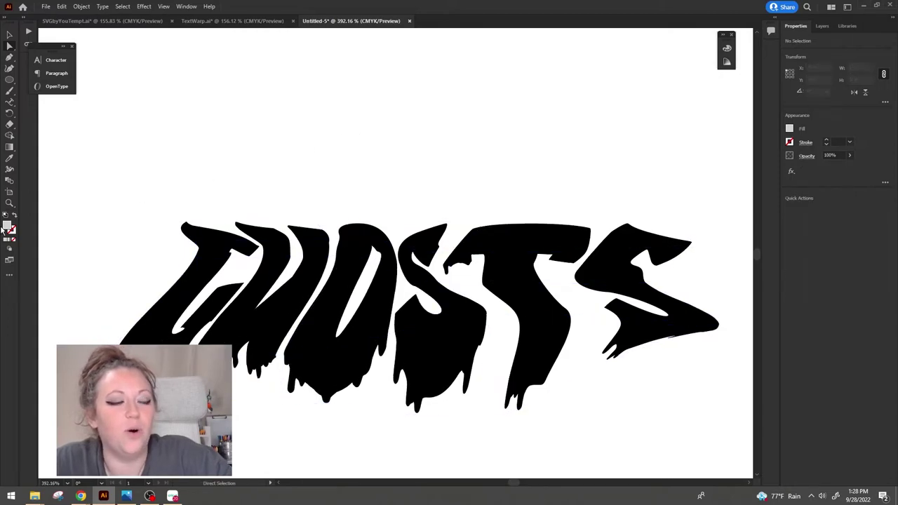
double_click(11, 203)
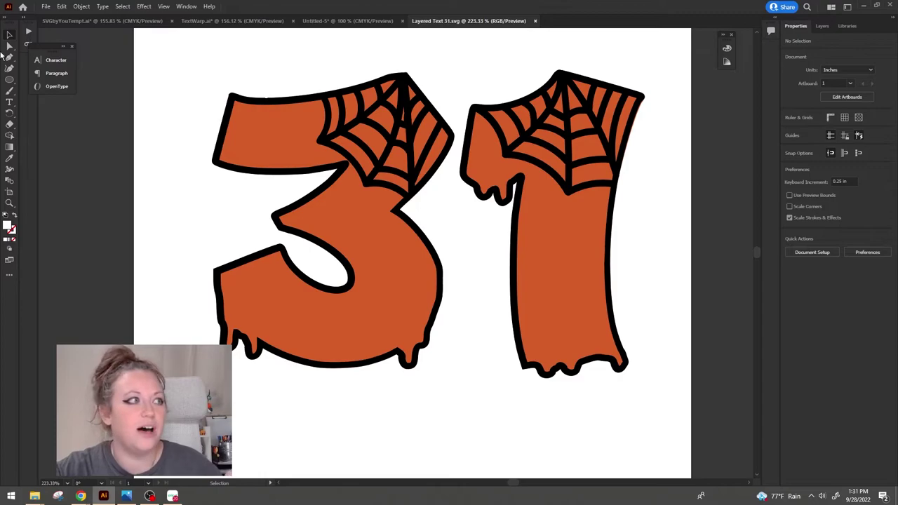
Step: Marquee-select every path of the 31 artwork with Direct Selection
click(9, 46)
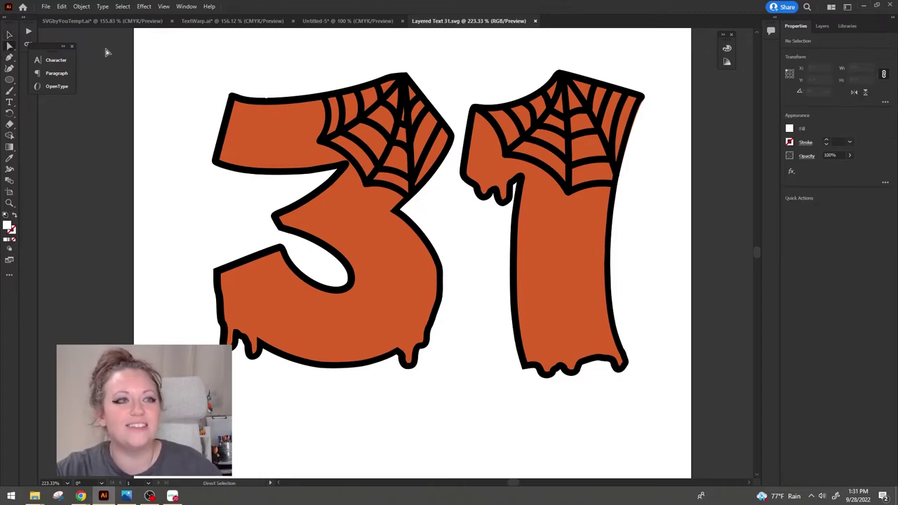
drag(162, 35, 671, 375)
scroll(671, 374, up, 3)
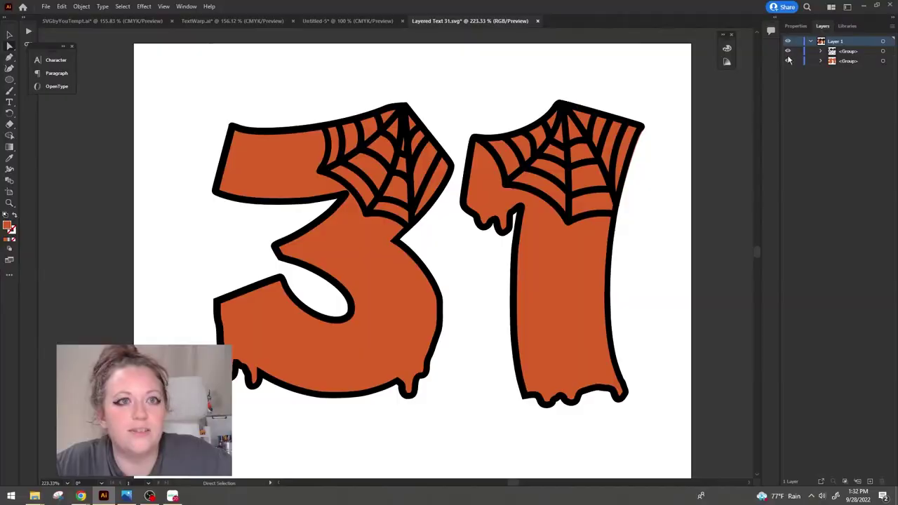
Step: Hide the black web outline and select both orange 3 and 1 shapes
click(787, 50)
click(739, 157)
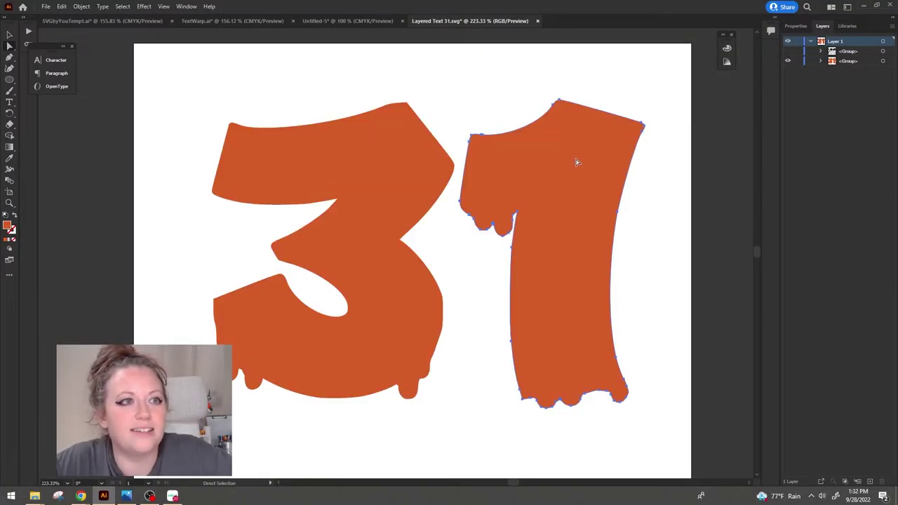
click(363, 168)
drag(121, 85, 680, 449)
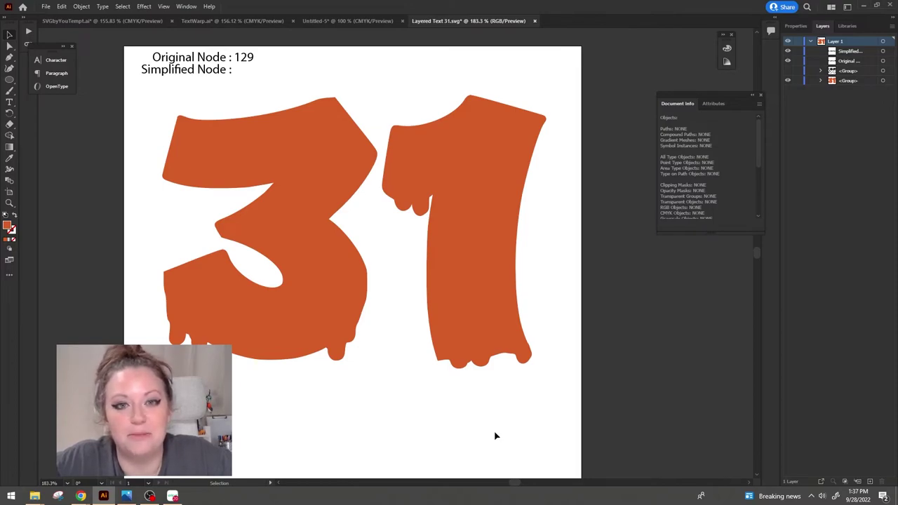
Step: Simplify the orange 3 and 1 group to 70 points, keeping the drips intact
click(449, 178)
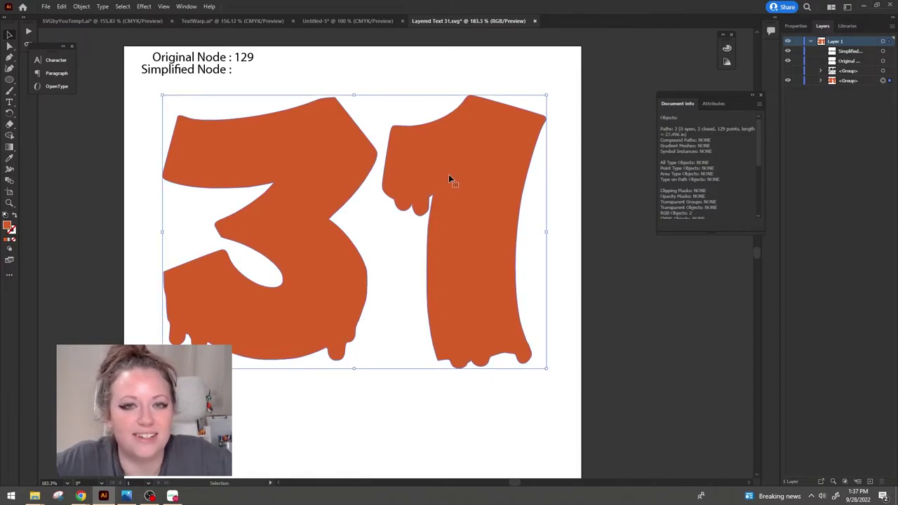
right_click(448, 178)
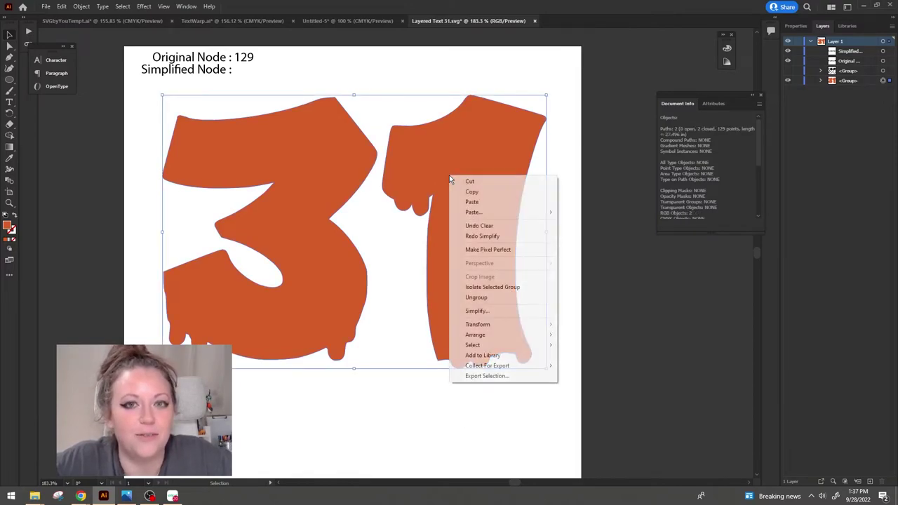
click(502, 307)
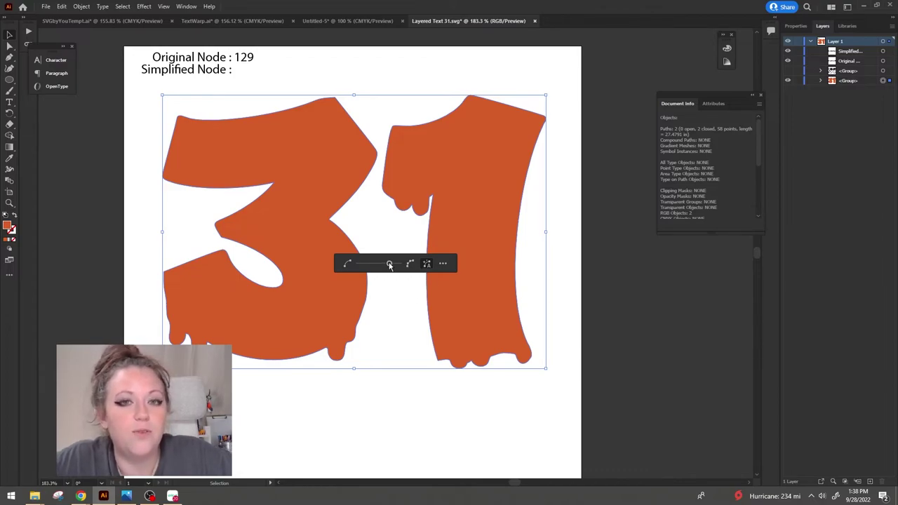
mouse_move(390, 264)
mouse_down()
mouse_move(368, 272)
mouse_move(375, 288)
mouse_move(399, 293)
mouse_move(344, 299)
mouse_move(353, 284)
mouse_move(400, 268)
mouse_up()
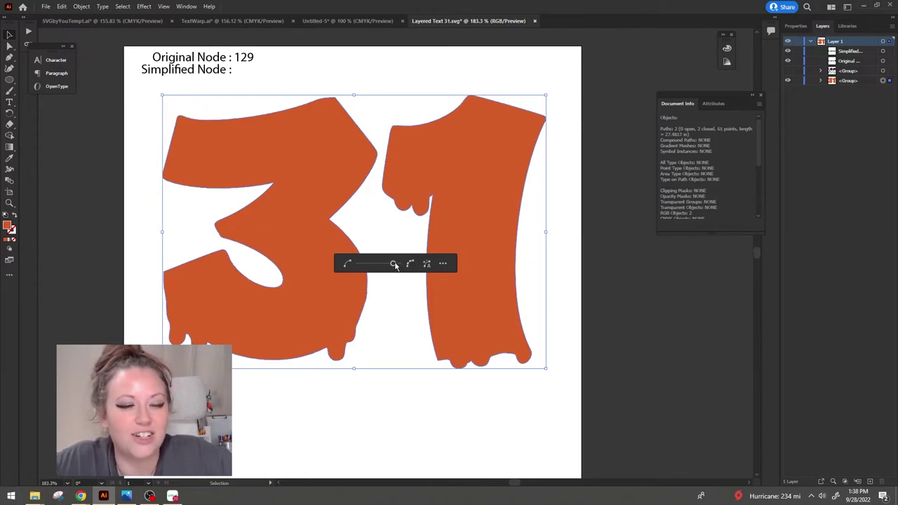
drag(395, 266, 358, 264)
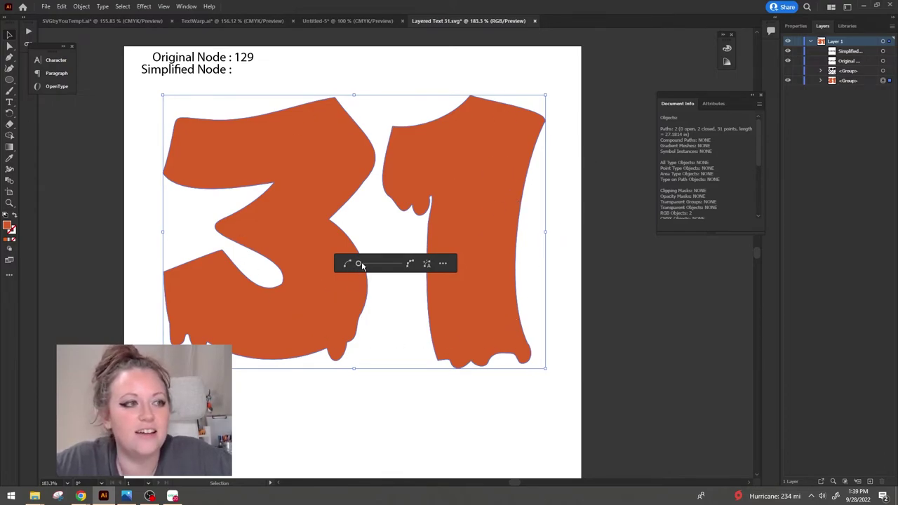
drag(358, 264, 397, 266)
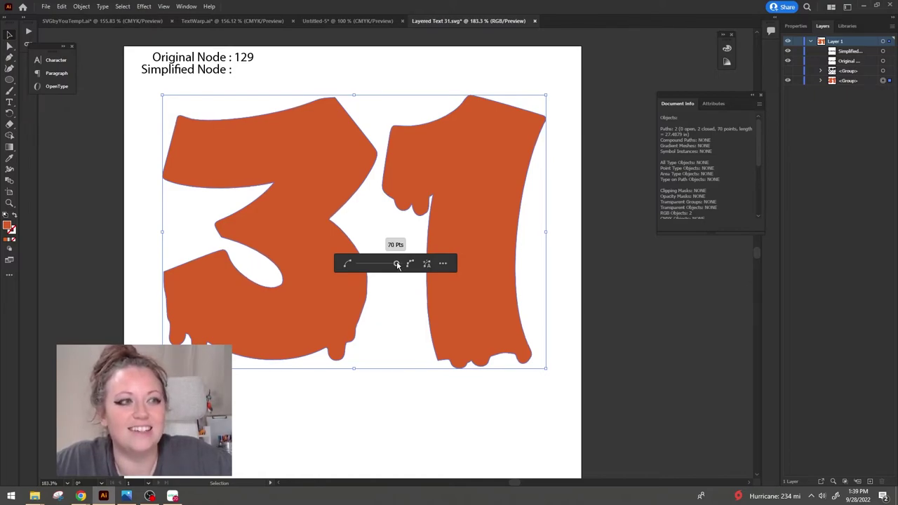
click(533, 411)
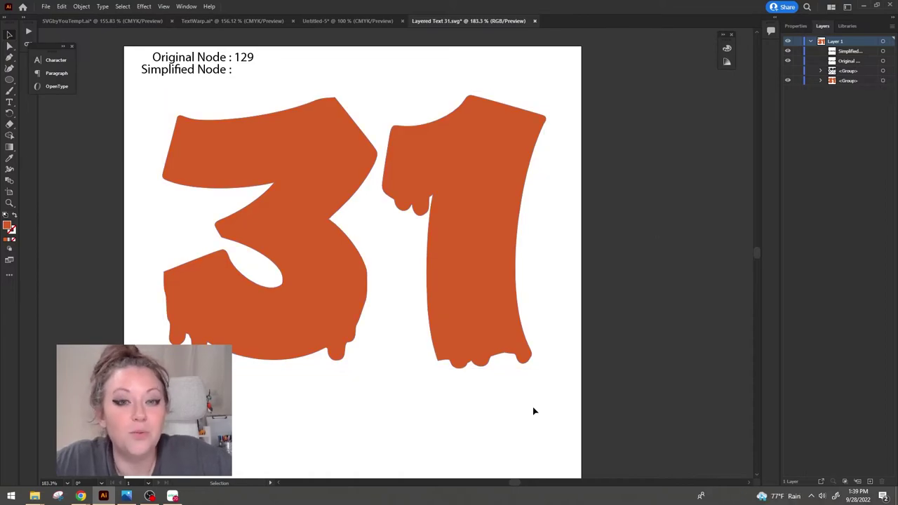
click(485, 168)
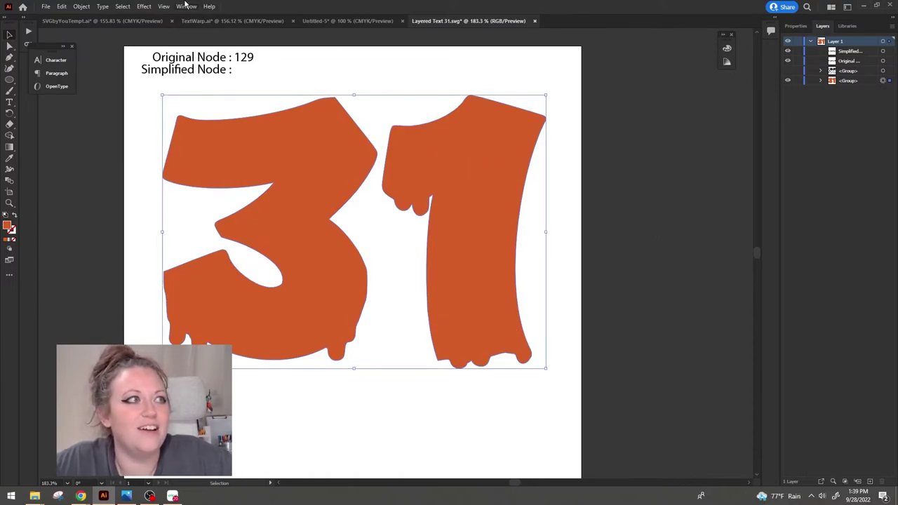
Step: Show the Document Info panel with Selection Only and Objects enabled
click(184, 6)
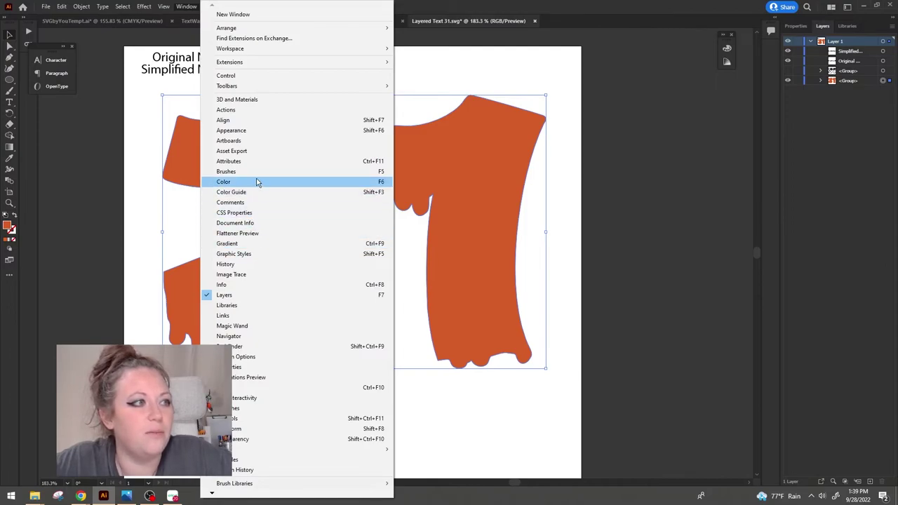
drag(262, 223, 782, 70)
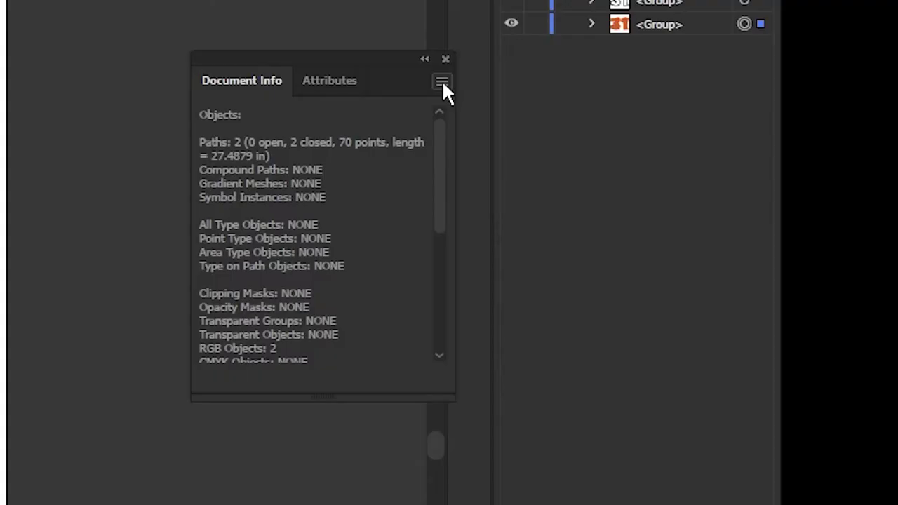
click(442, 83)
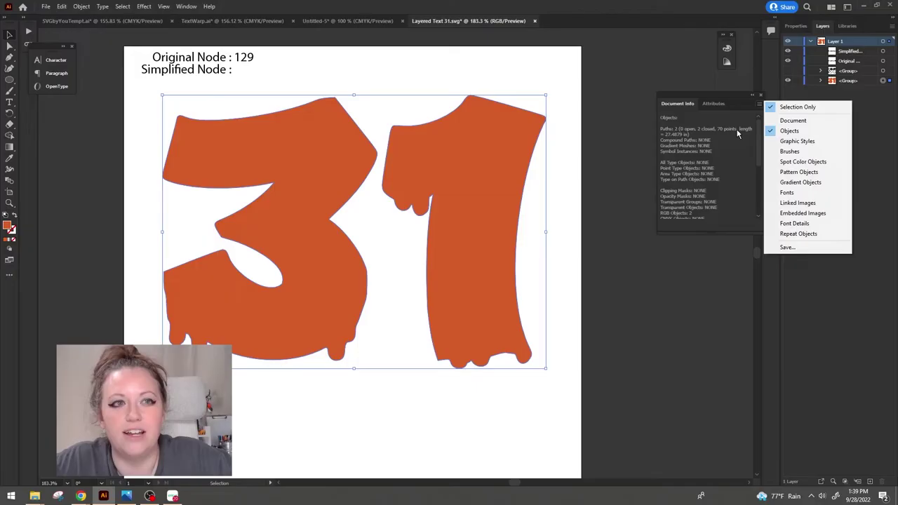
scroll(386, 141, down, 3)
scroll(712, 157, up, 3)
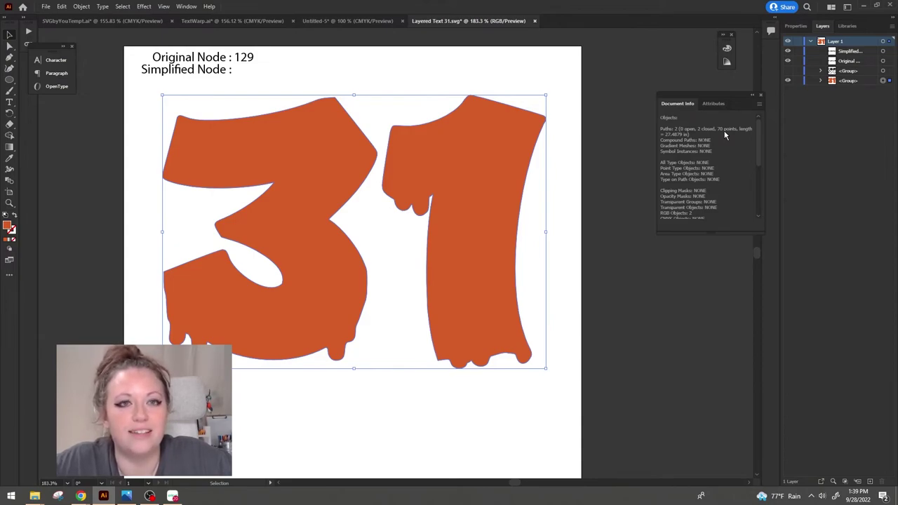
click(683, 285)
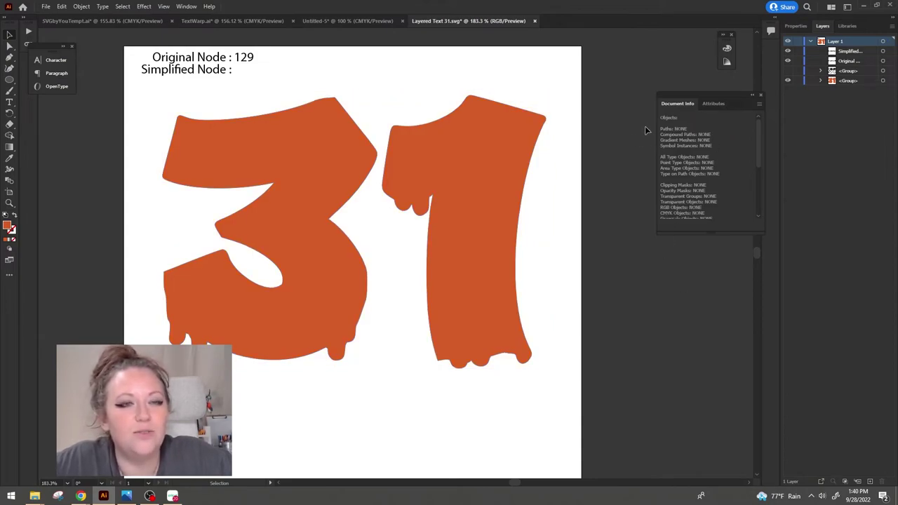
Step: Show the web outline and select it to read its 513 points in Document Info
click(788, 71)
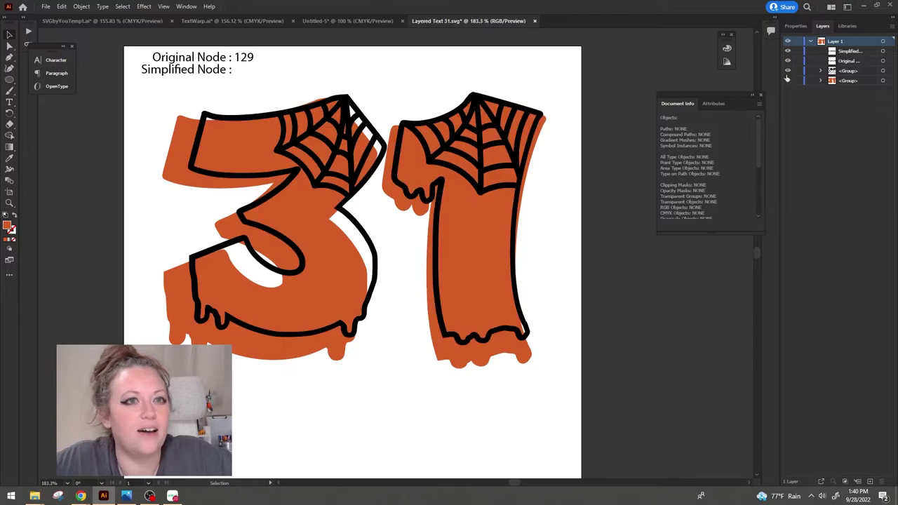
click(787, 71)
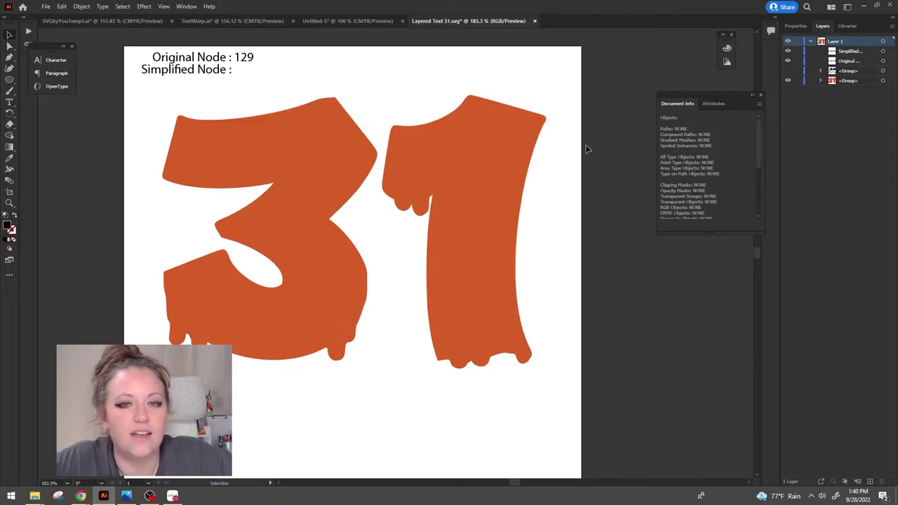
click(788, 71)
click(474, 106)
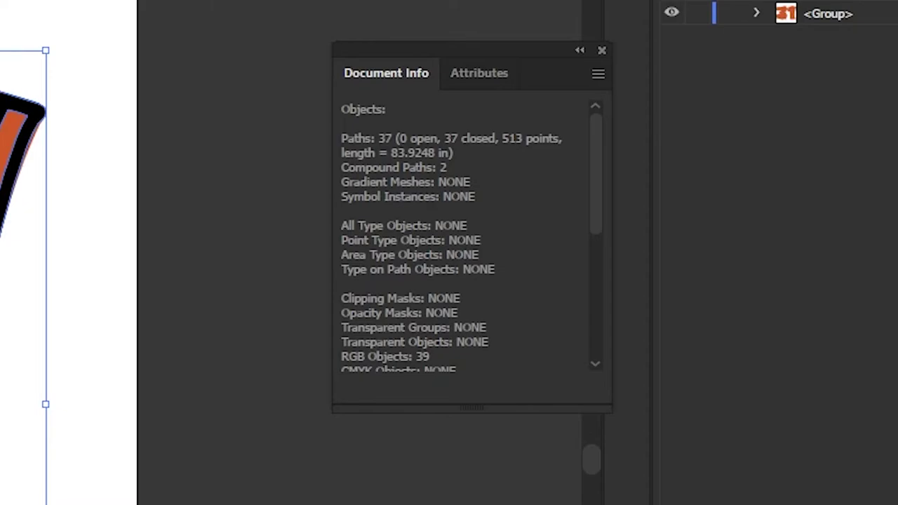
key(ctrl+shift+a)
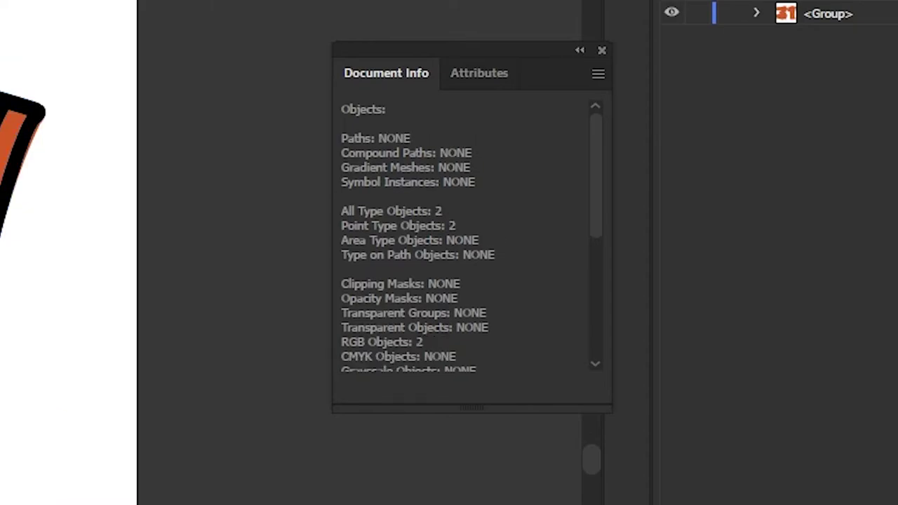
Step: Change the duplicated label to 'Original Node : 513' and move it above the 1
click(441, 64)
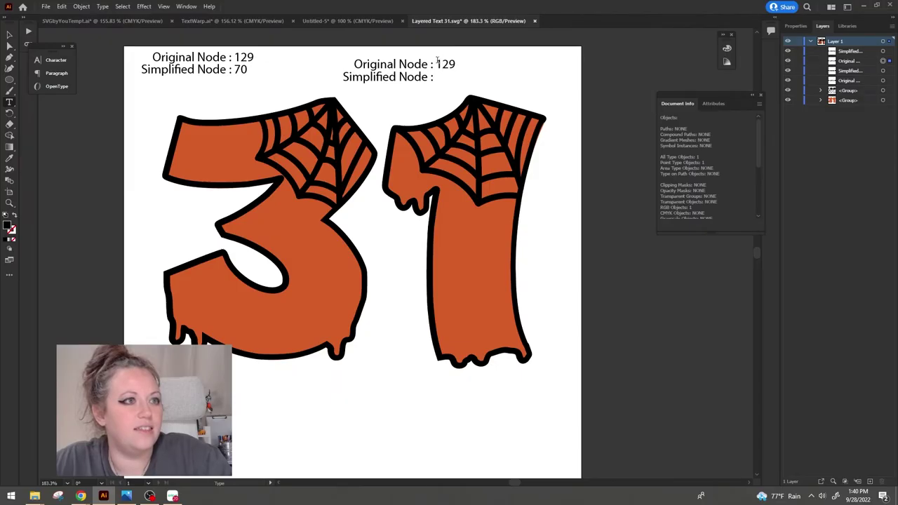
drag(437, 63, 466, 65)
text(513)
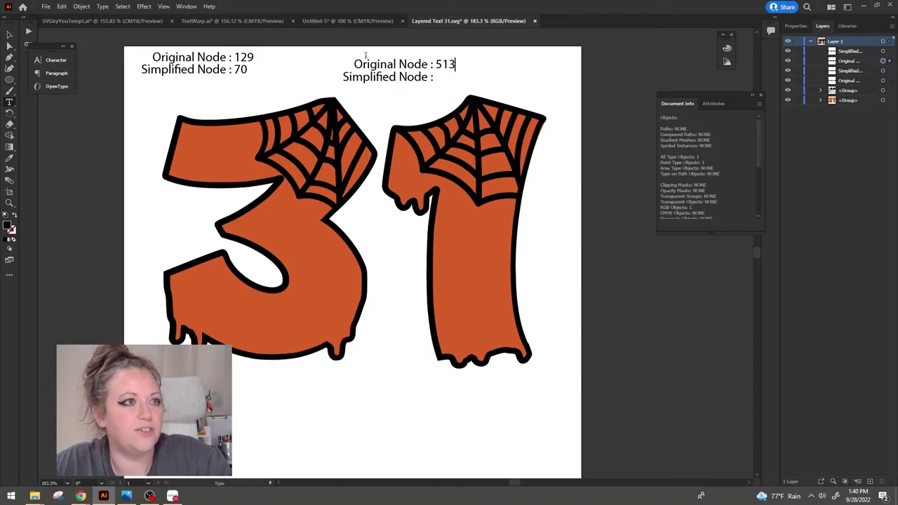
click(8, 34)
drag(379, 51, 450, 76)
Step: Run Simplify on the web outline group, previewing 265 points
click(473, 105)
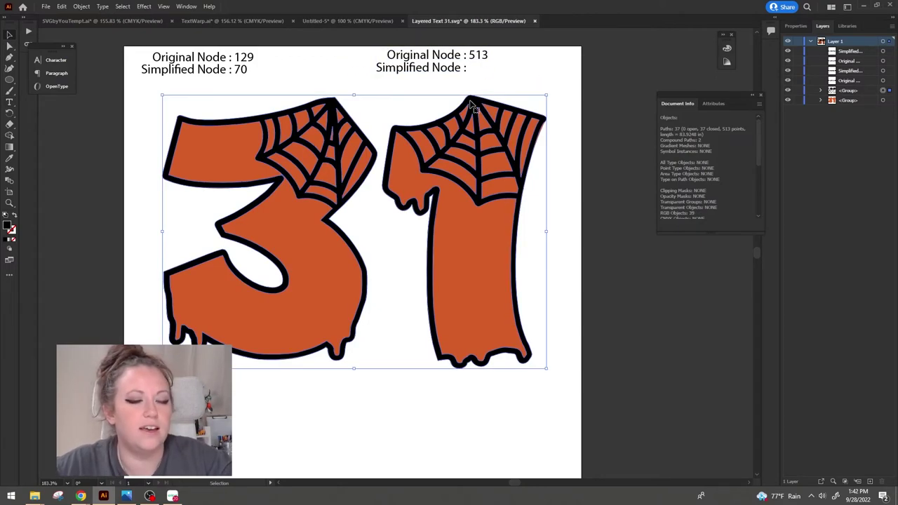
right_click(472, 105)
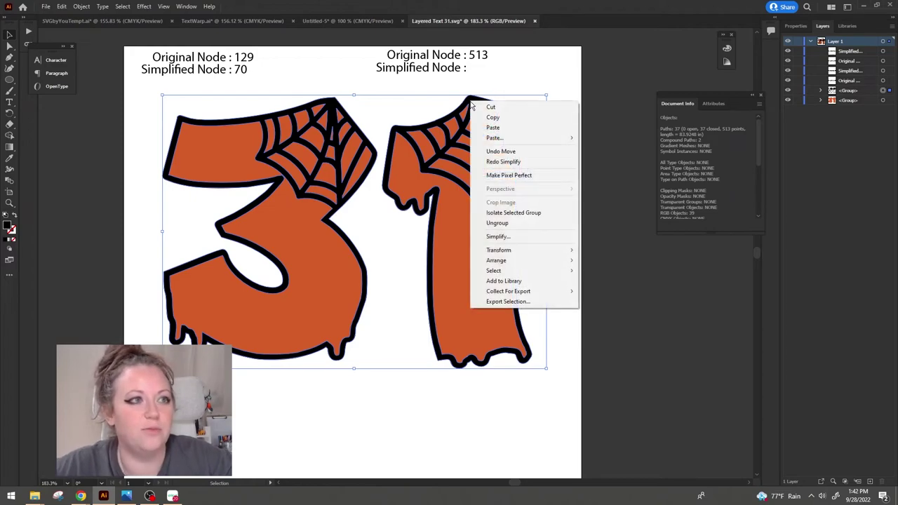
click(556, 238)
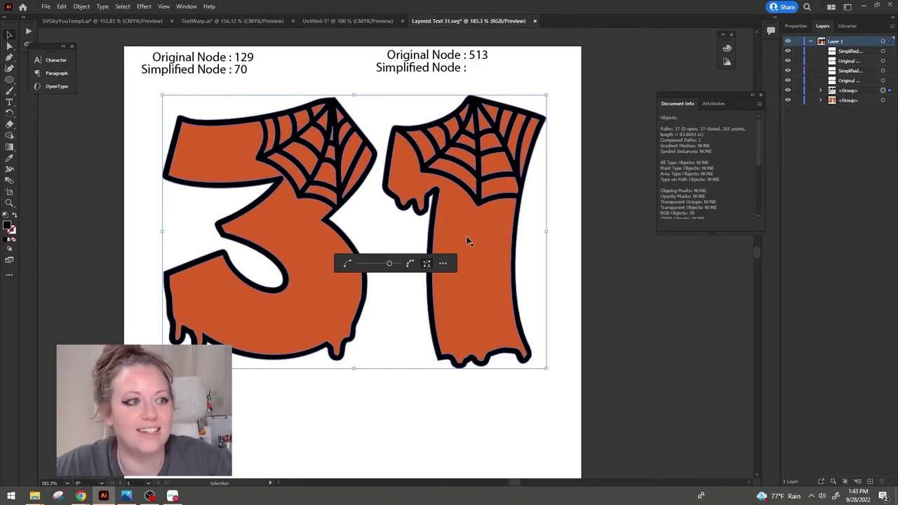
Step: Apply Simplify at 272 points, then zoom in and drag a stray anchor onto a web corner
click(393, 265)
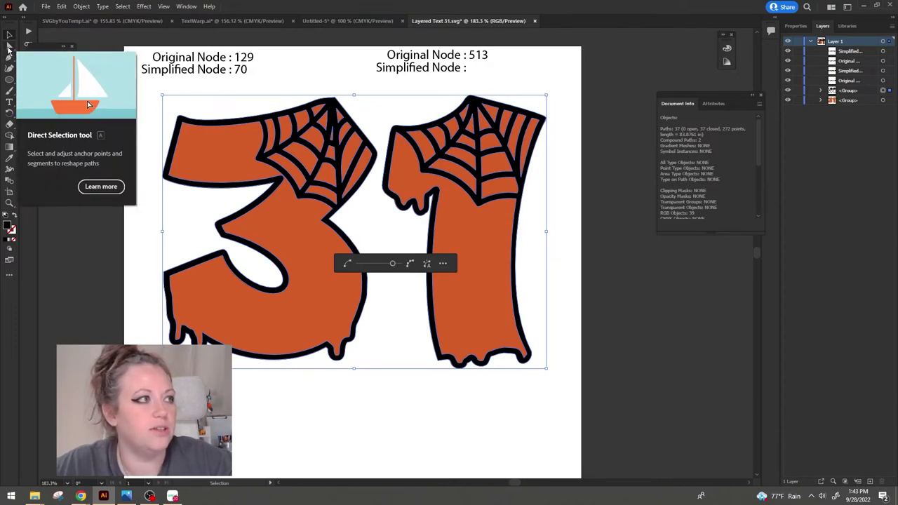
click(8, 47)
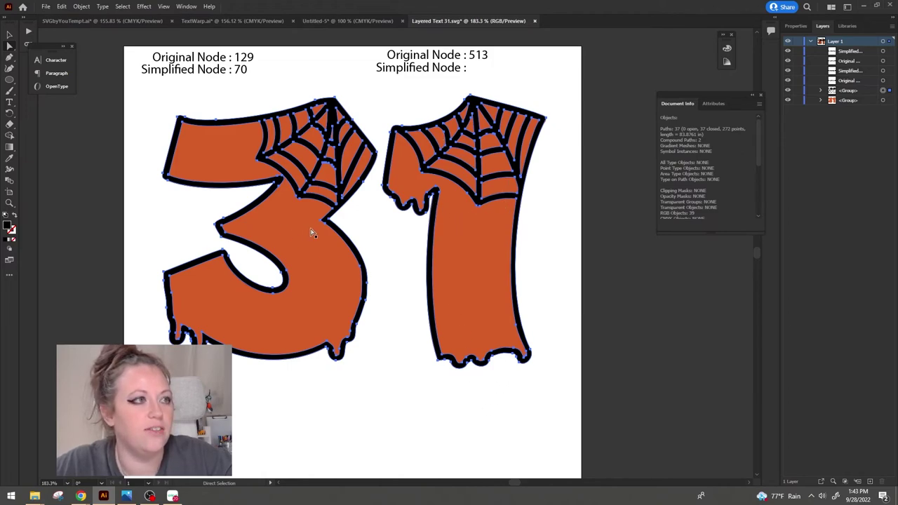
click(9, 203)
drag(295, 120, 420, 239)
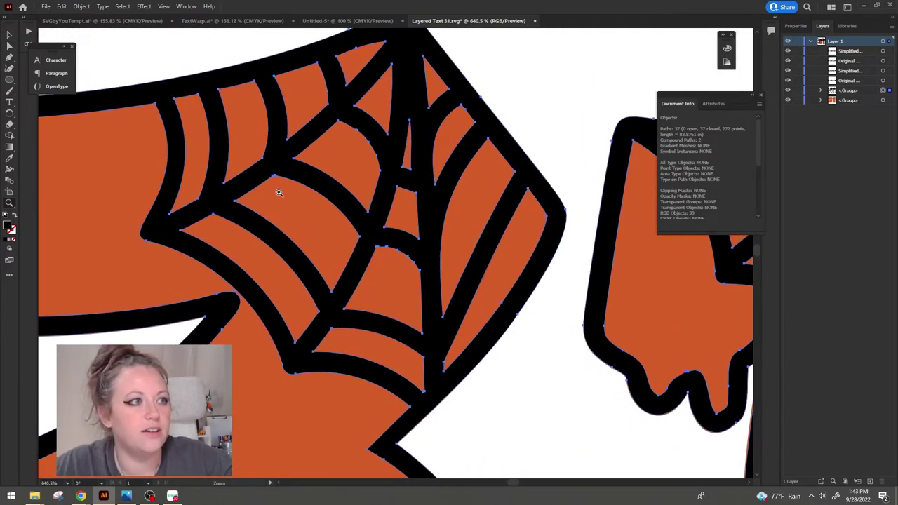
drag(281, 169, 538, 126)
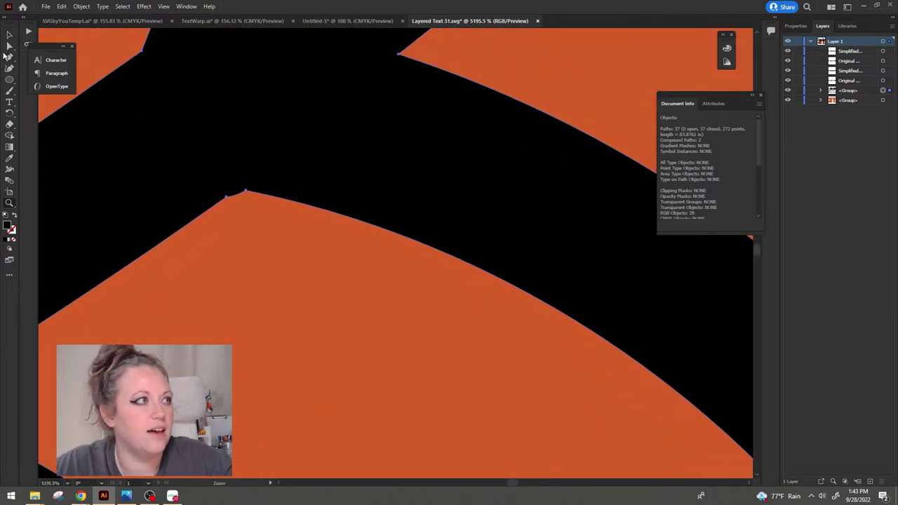
click(9, 46)
drag(226, 200, 239, 194)
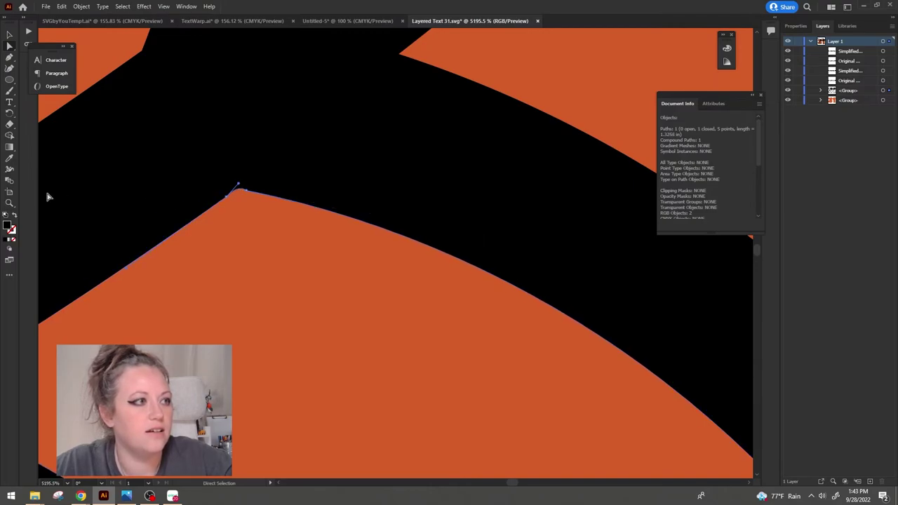
Step: Reframe the view on the web strands of the 3 and select them
click(9, 202)
alt+click(286, 133)
alt+click(418, 222)
alt+click(351, 217)
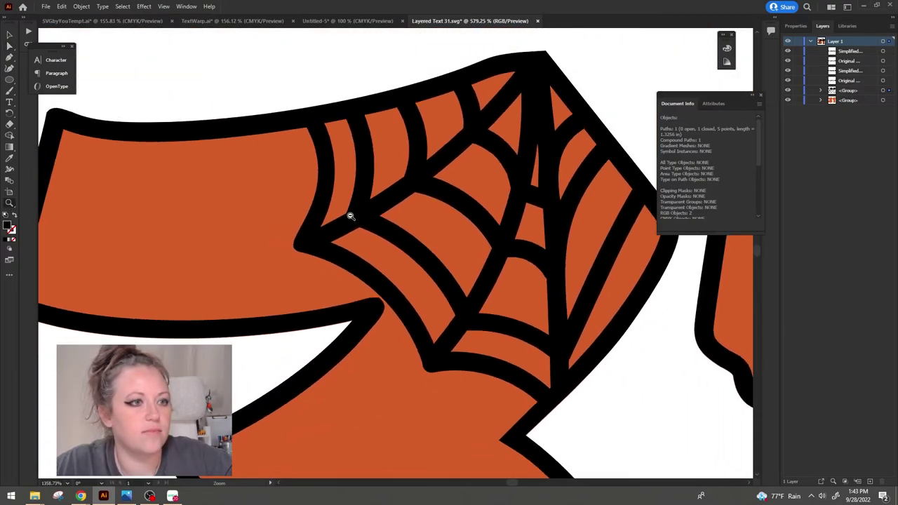
click(638, 263)
click(10, 46)
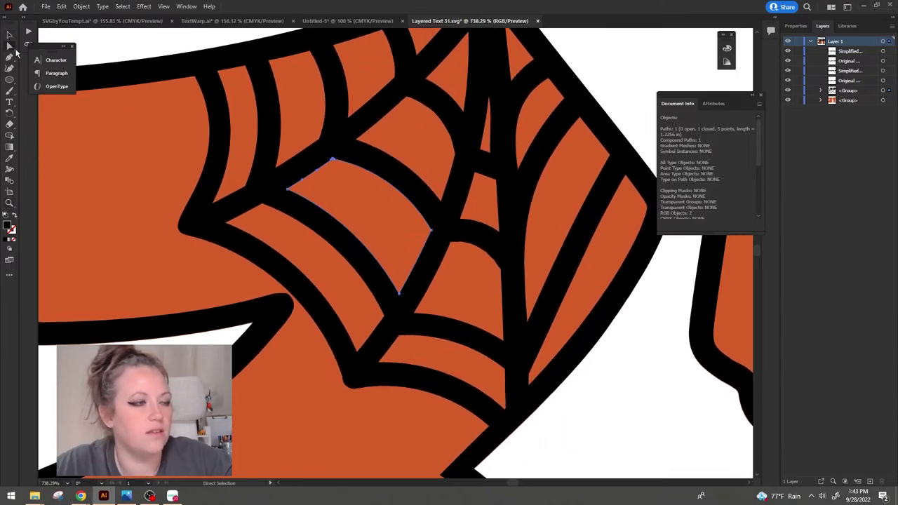
click(510, 238)
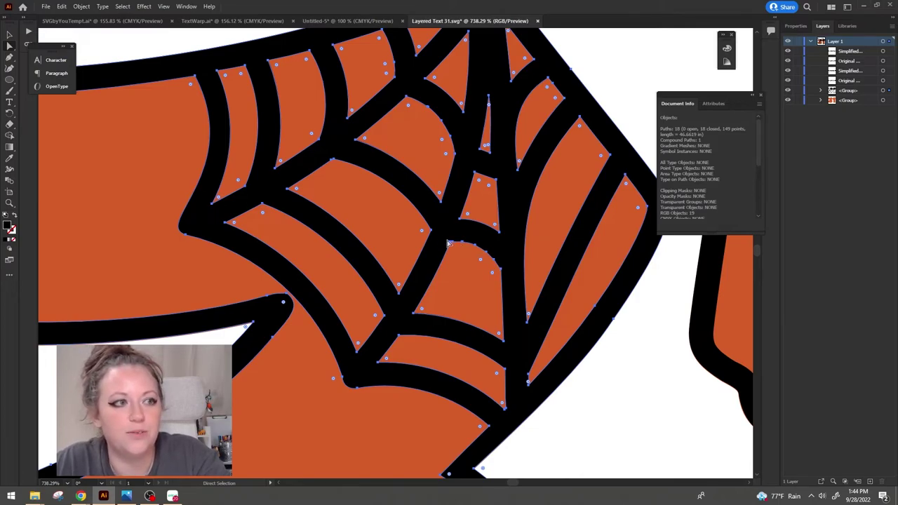
Step: Delete stray anchors on a lower web cell's top arcs and reshape its top arc
key(minus)
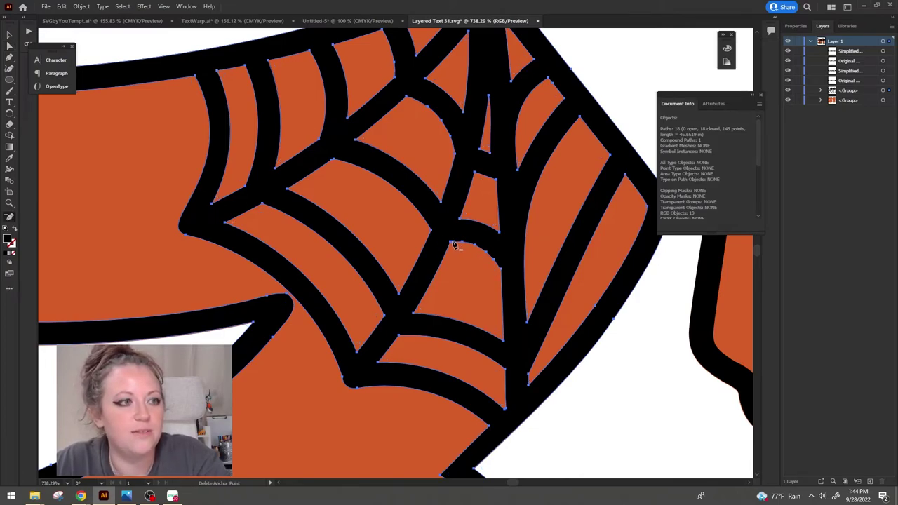
ctrl+click(455, 244)
ctrl+click(459, 244)
click(462, 244)
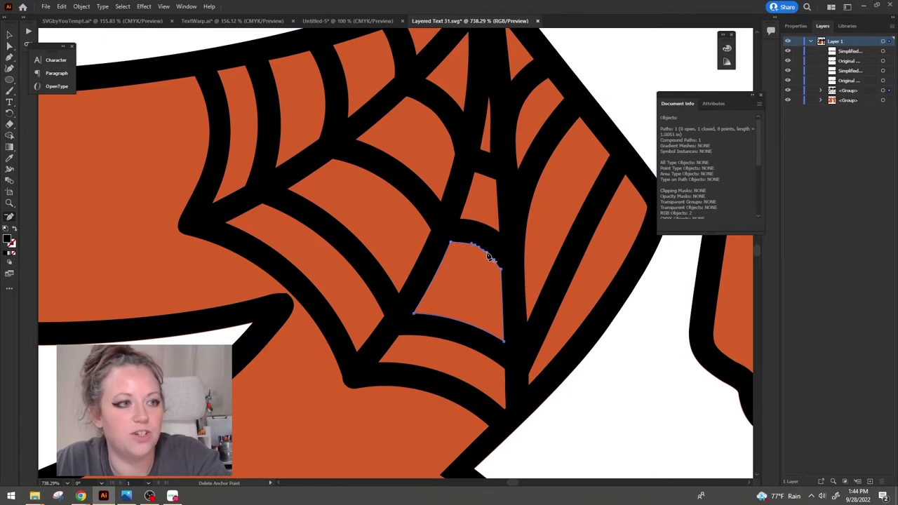
click(491, 258)
click(496, 263)
click(498, 267)
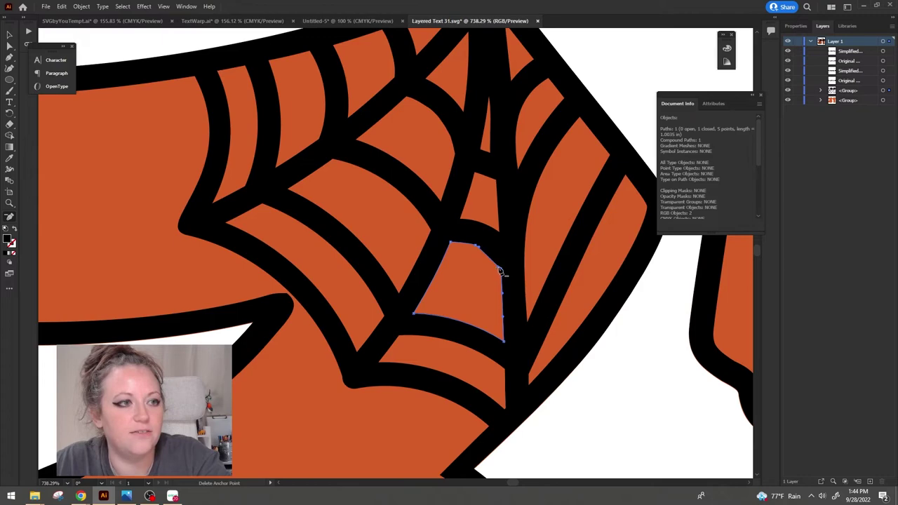
click(9, 46)
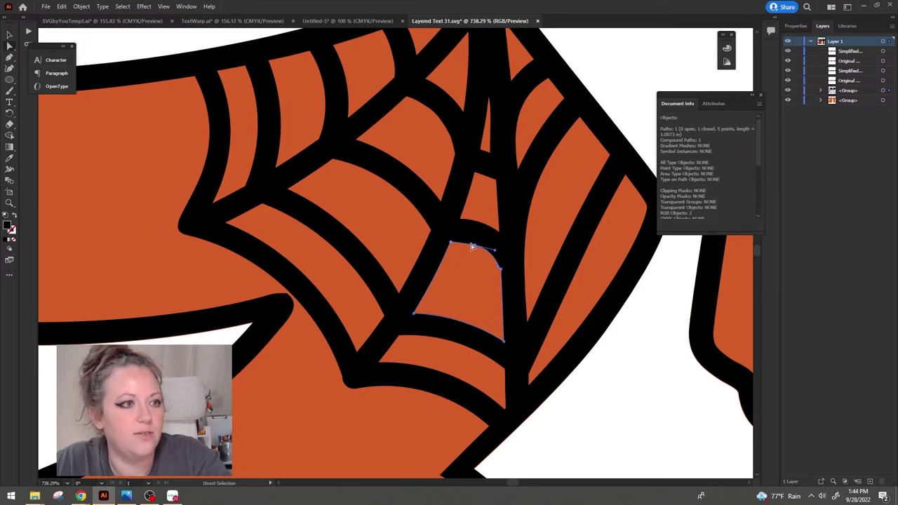
drag(471, 248, 467, 246)
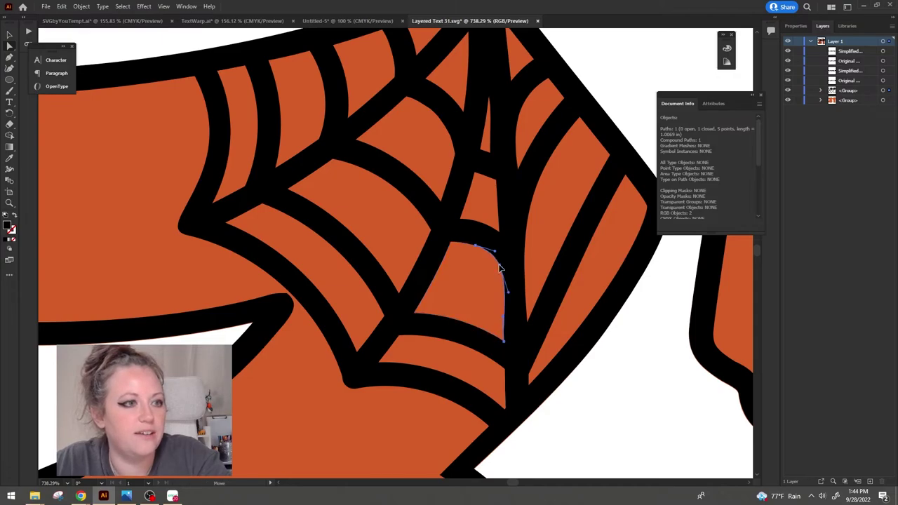
Step: Select all paths to check the point count in Document Info
key(ctrl+a)
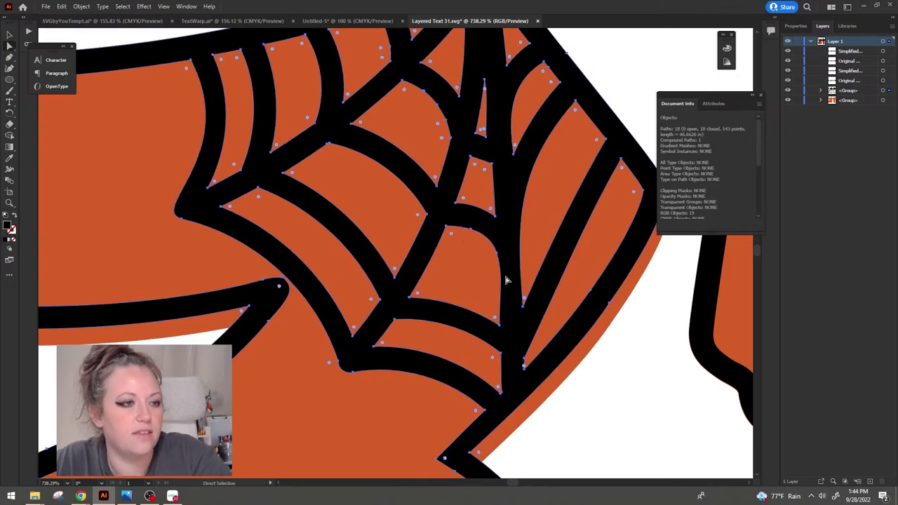
click(503, 284)
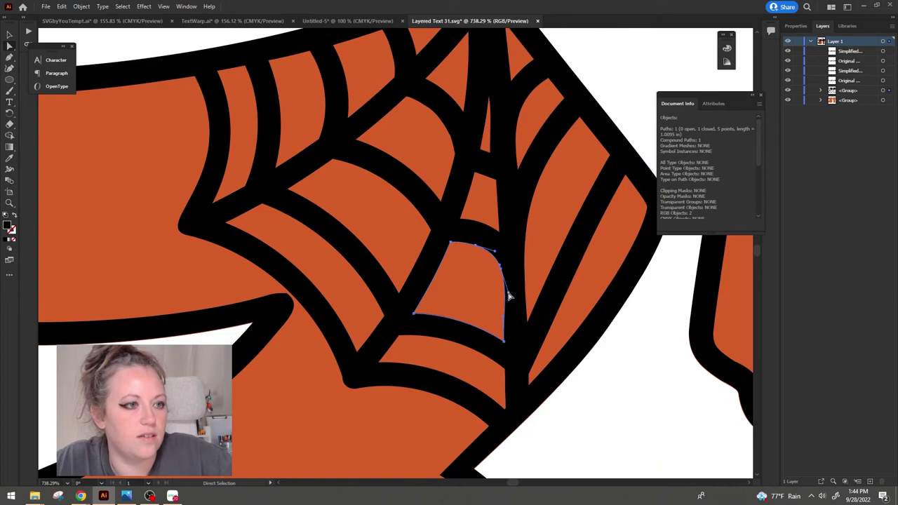
key(ctrl+a)
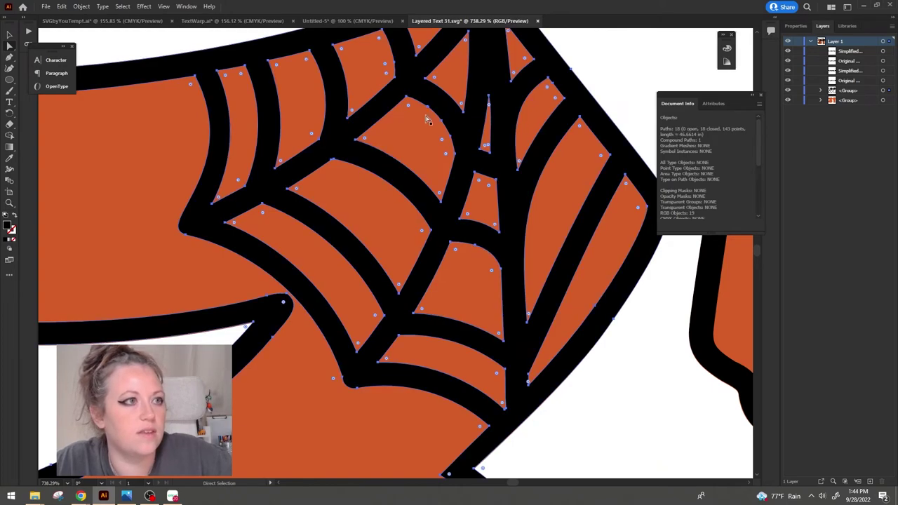
scroll(460, 162, up, 1)
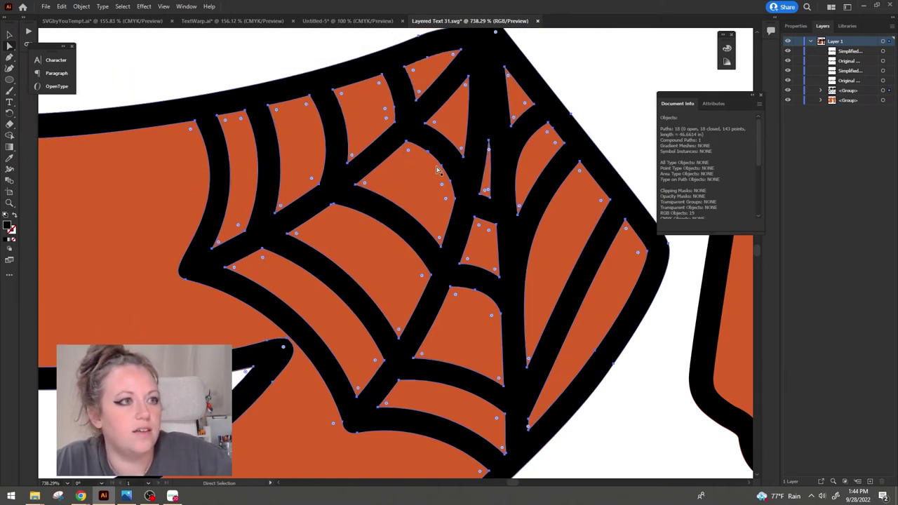
Step: Delete a stray anchor in the upper web cell, smooth its top curve, and recheck to 139 points
key(minus)
ctrl+click(444, 169)
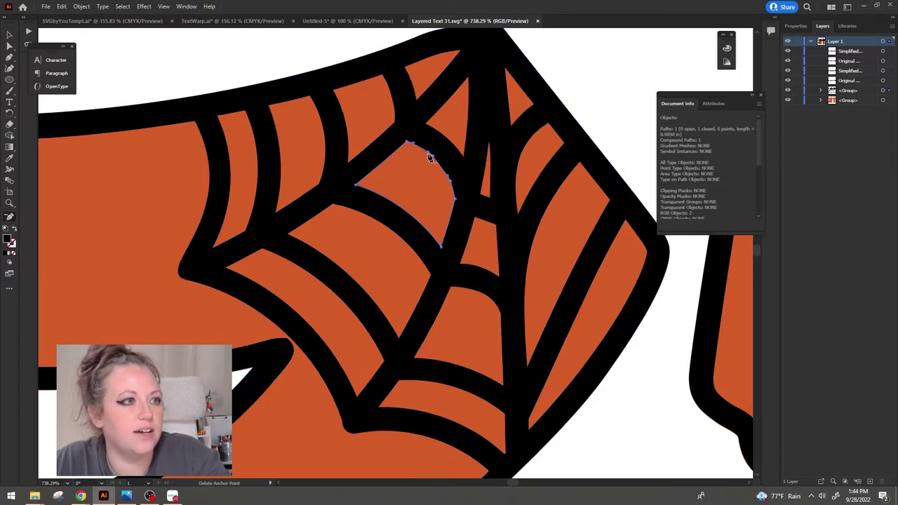
click(454, 185)
click(9, 44)
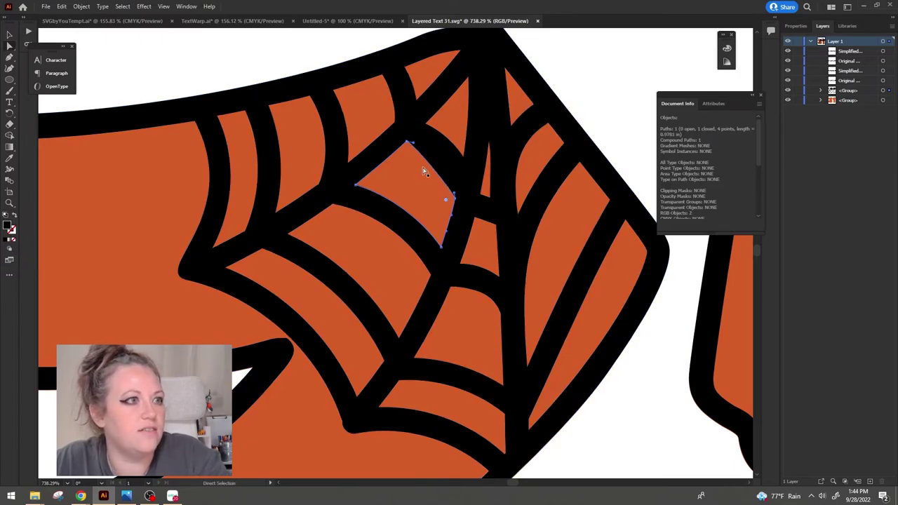
drag(414, 144, 443, 149)
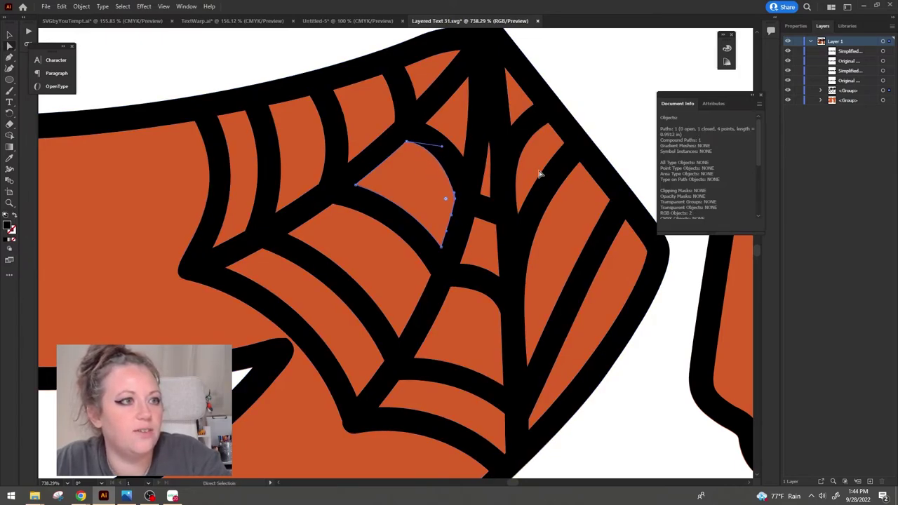
key(ctrl+a)
scroll(581, 424, down, 2)
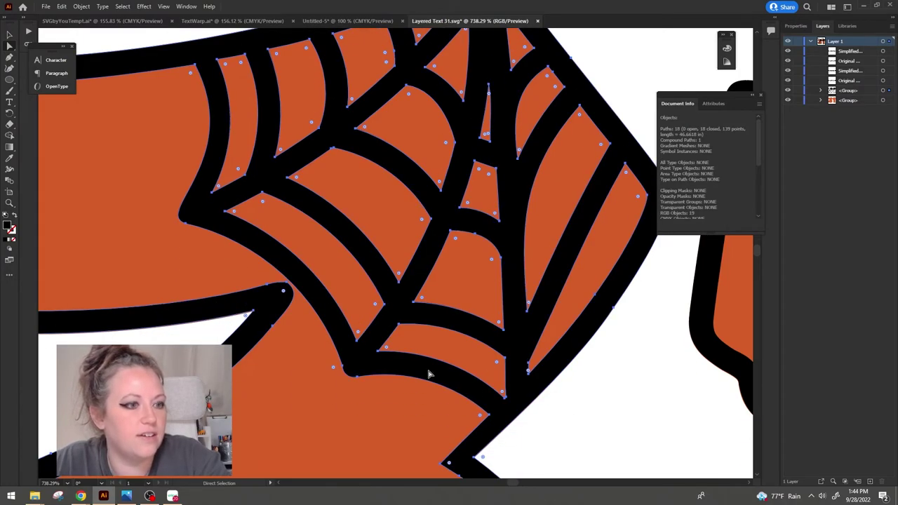
click(9, 202)
alt+click(306, 206)
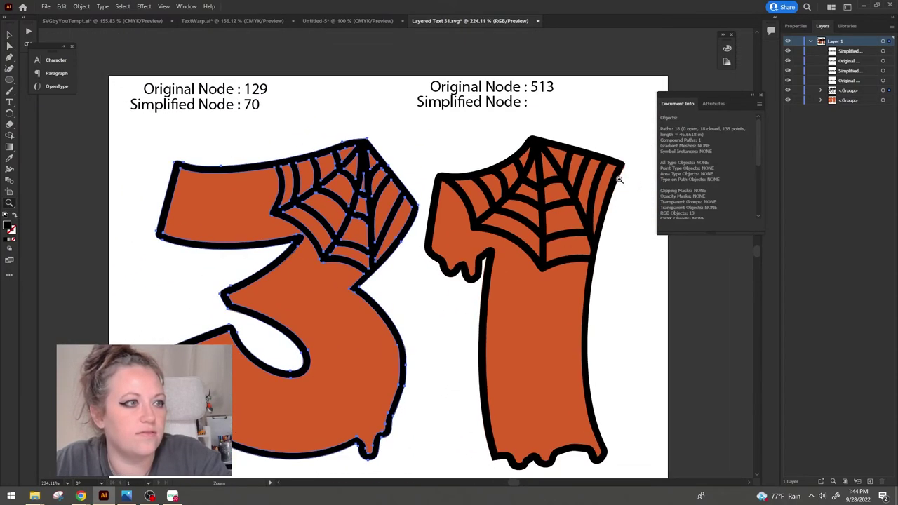
Step: Select the 1 with Direct Selection and zoom across its web onto the bottom drips
click(9, 45)
click(546, 213)
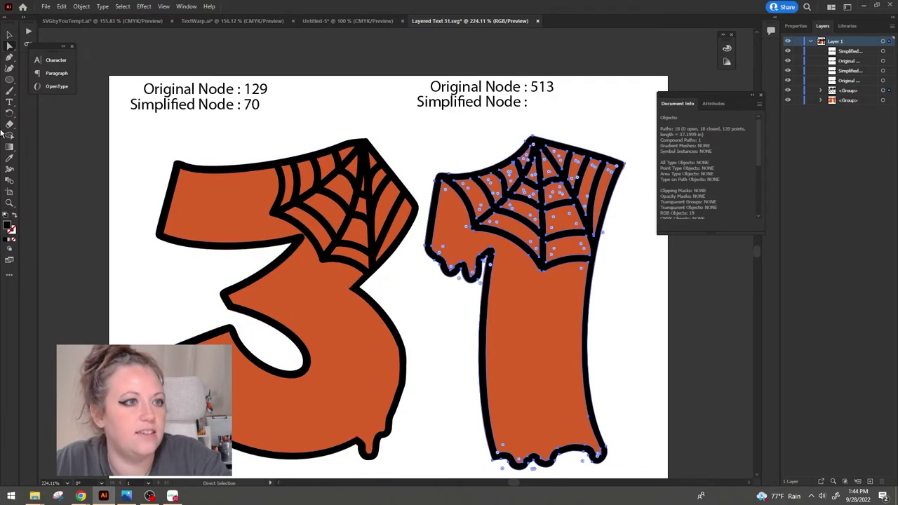
click(10, 202)
click(521, 213)
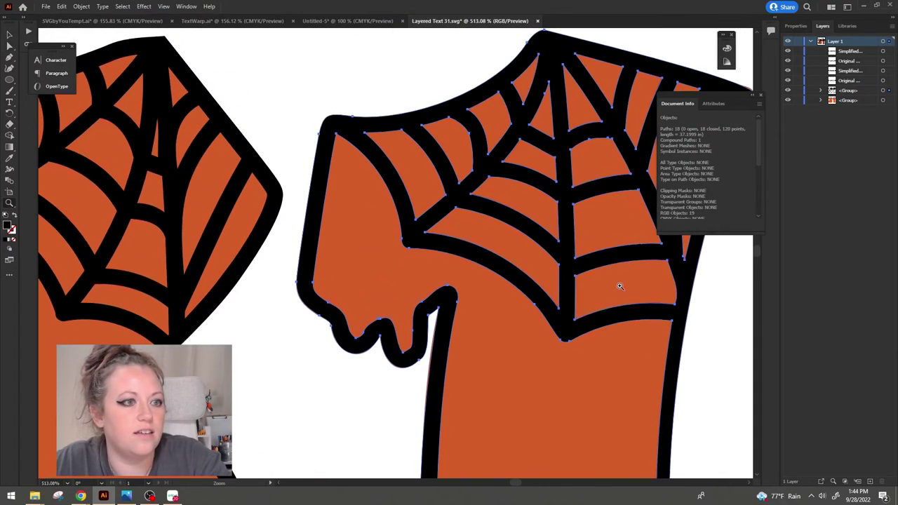
click(740, 255)
drag(740, 255, 764, 45)
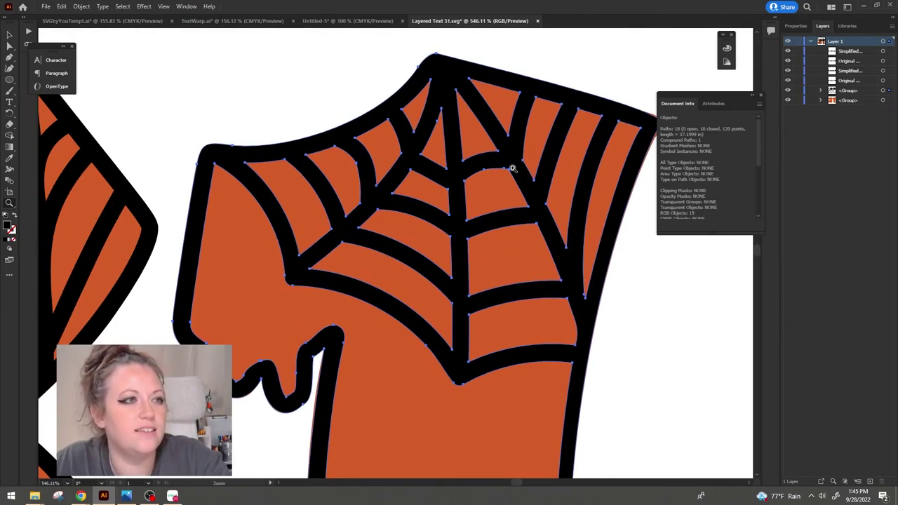
drag(548, 264, 399, 226)
scroll(399, 227, down, 2)
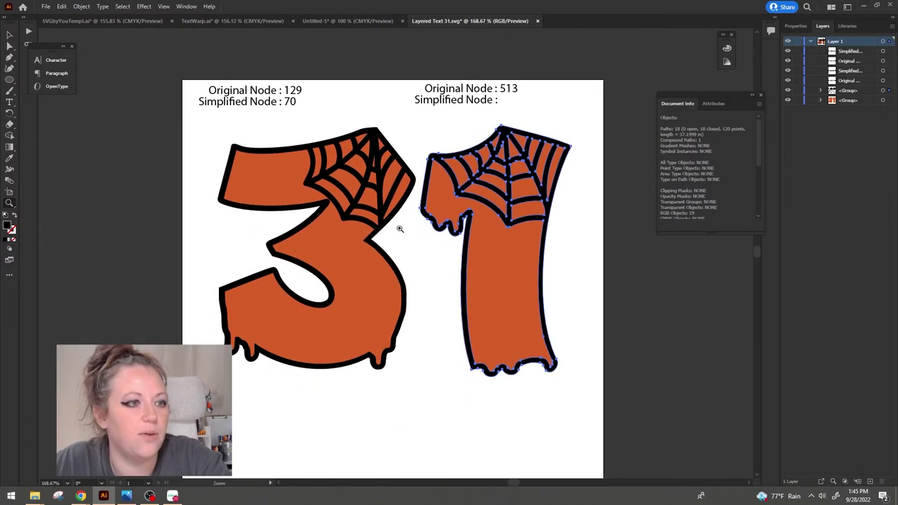
drag(532, 382, 676, 272)
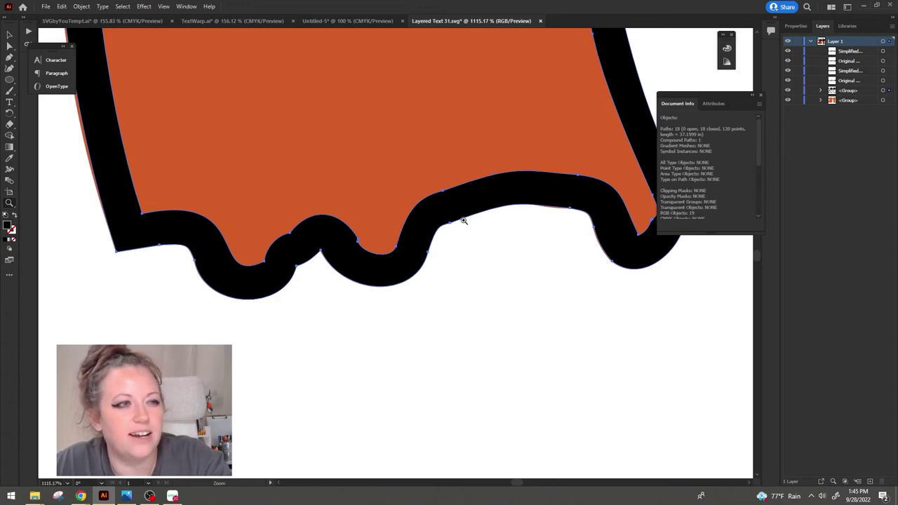
Step: Delete the stray anchor on the 1's right-hand drip and recheck the point count
drag(632, 209, 573, 222)
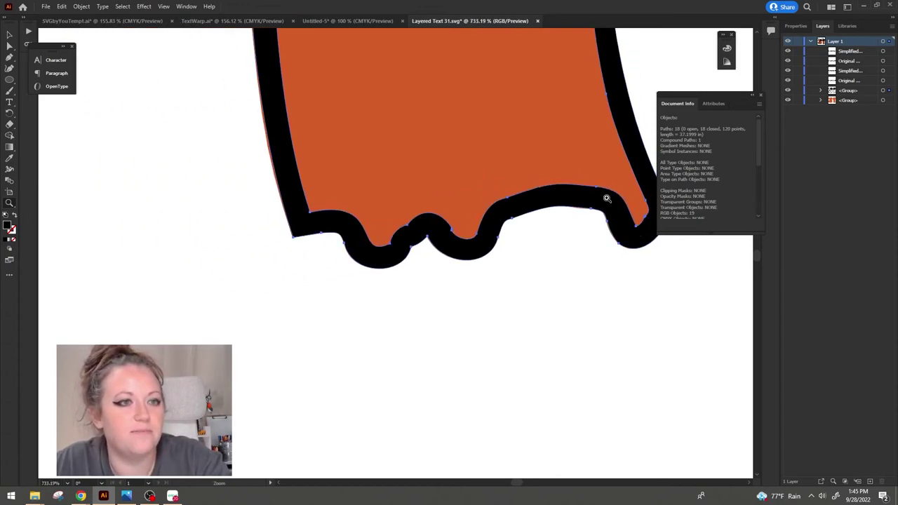
key(a)
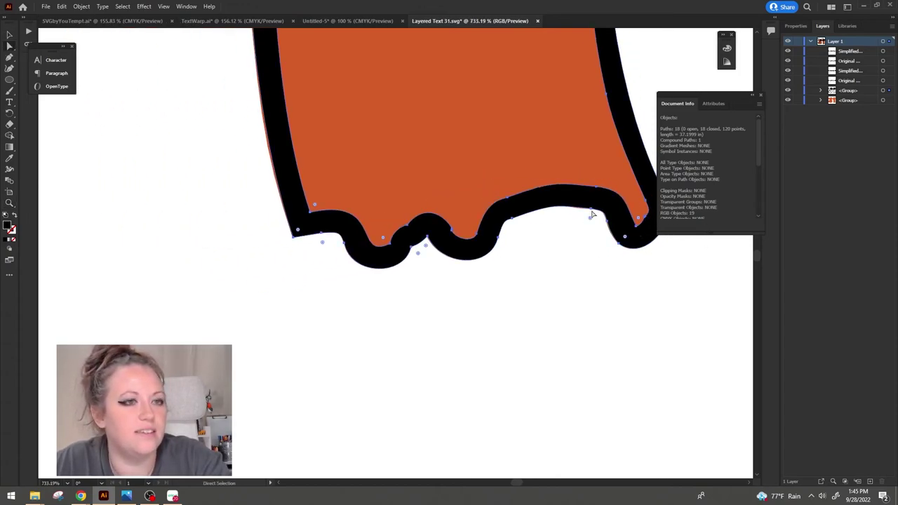
key(minus)
click(645, 221)
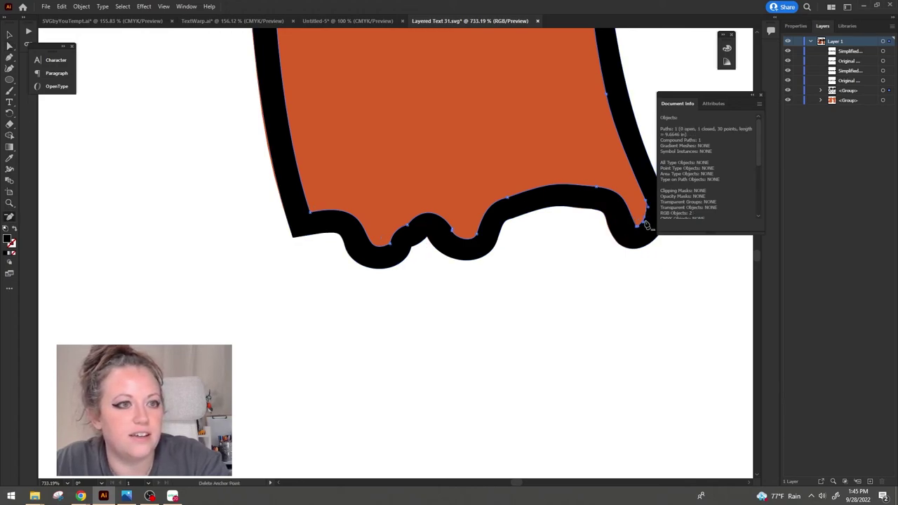
click(9, 44)
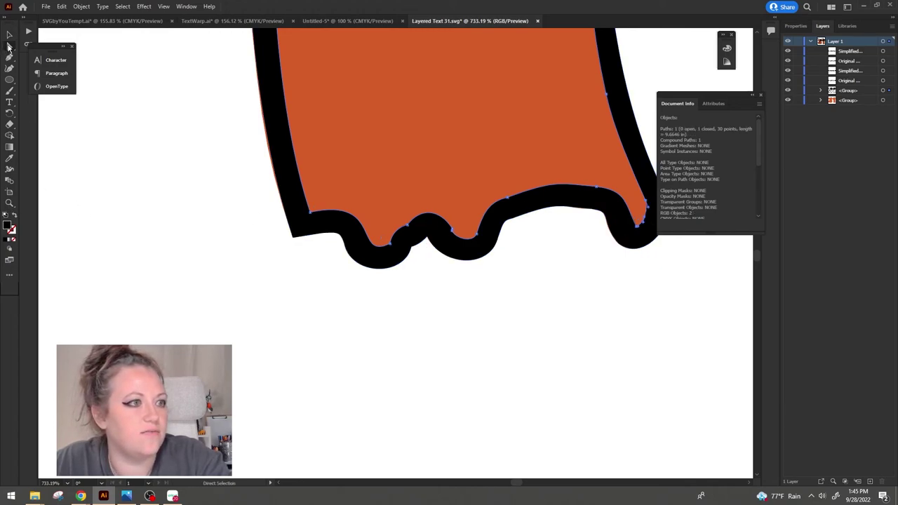
key(ctrl+shift+a)
key(ctrl+a)
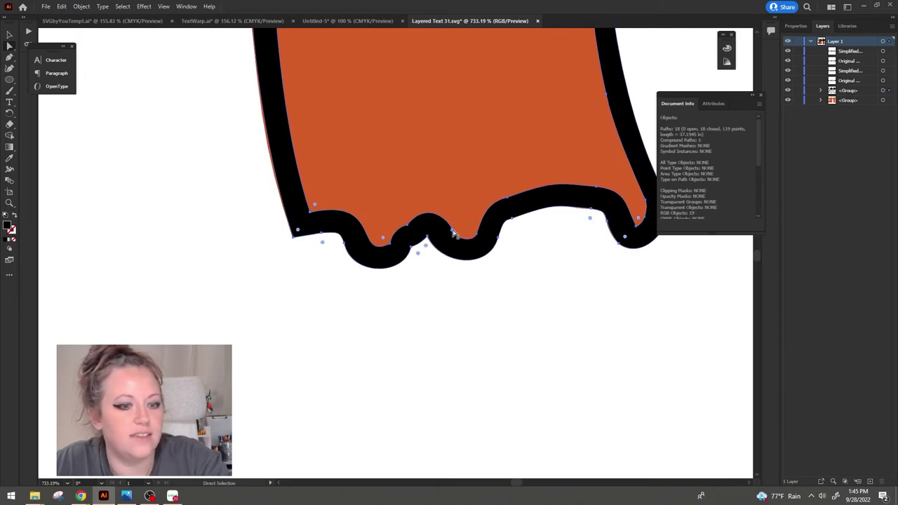
Step: Delete the stray anchor in the middle drip, deselect, and zoom out to the whole 31
key(minus)
click(452, 235)
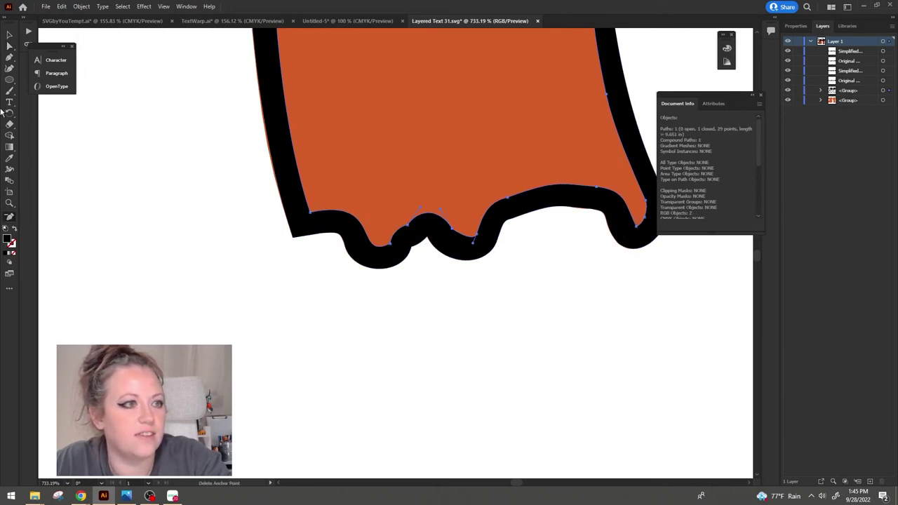
key(a)
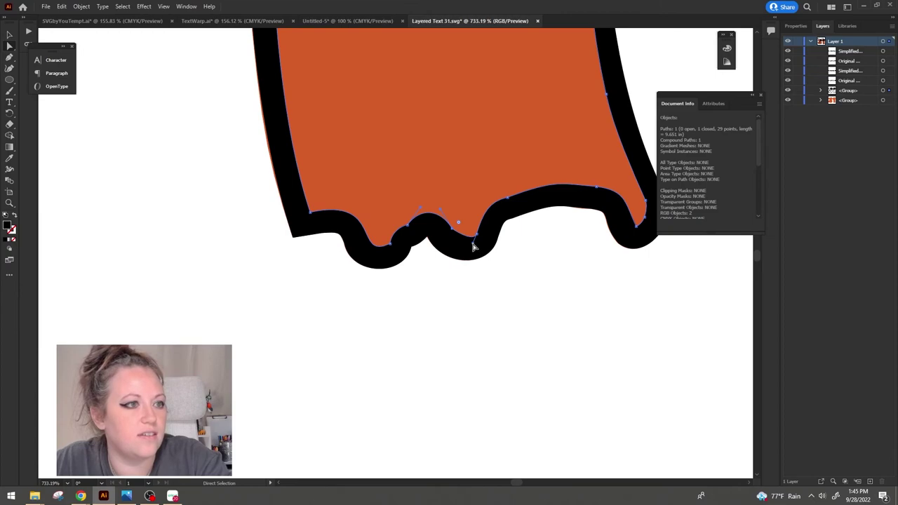
key(ctrl+shift+a)
click(10, 203)
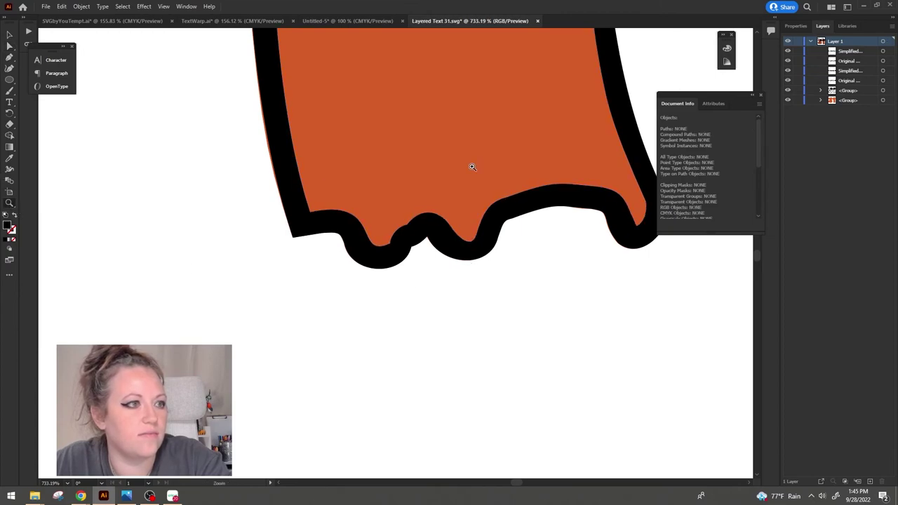
drag(471, 164, 409, 166)
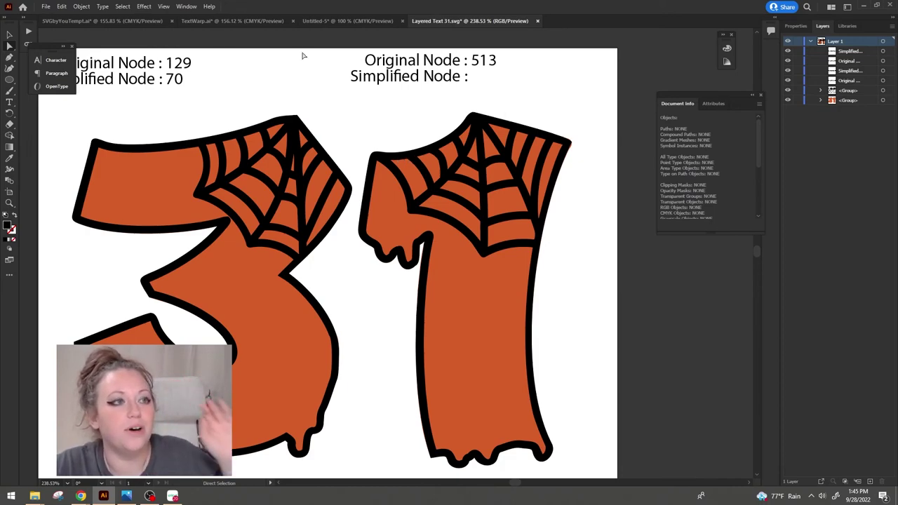
Step: Select the 3 and 1 together to read their combined 257-point total, then deselect
click(297, 120)
shift+click(393, 163)
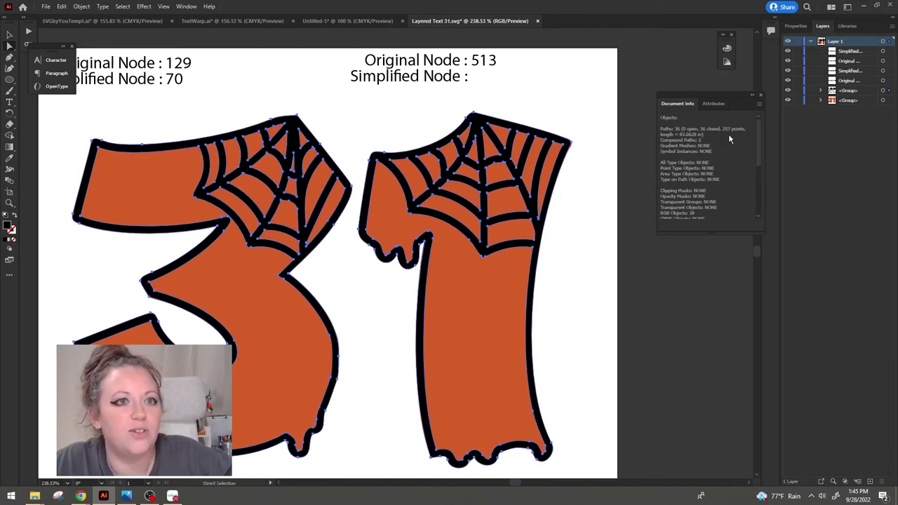
click(464, 90)
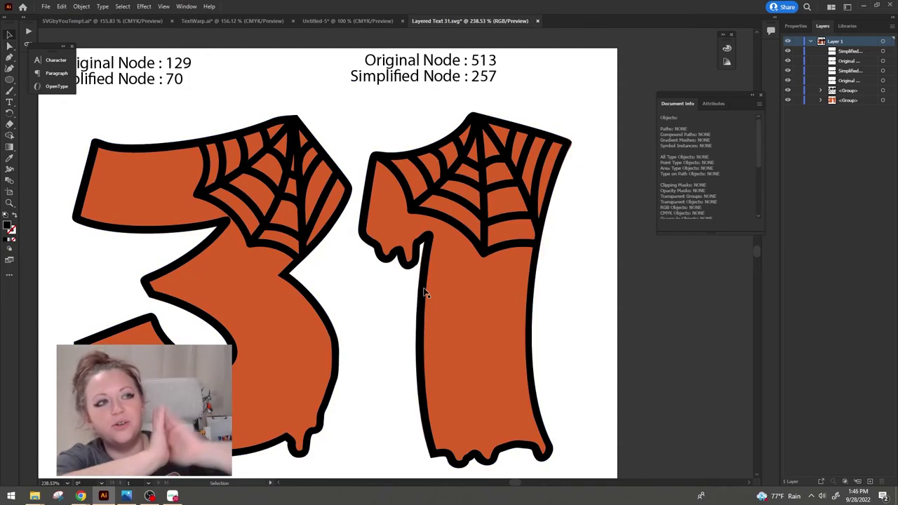